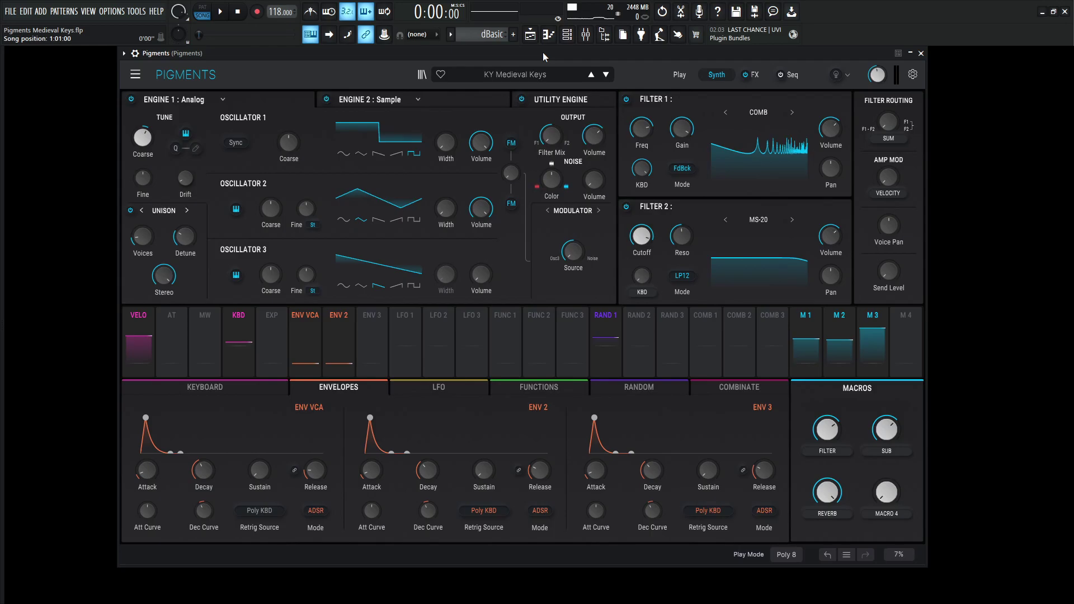
Audition the KY Medieval Keys patch and browse its Utility, Sample and Analog engine pages.
{"action": "key", "text": "space"}
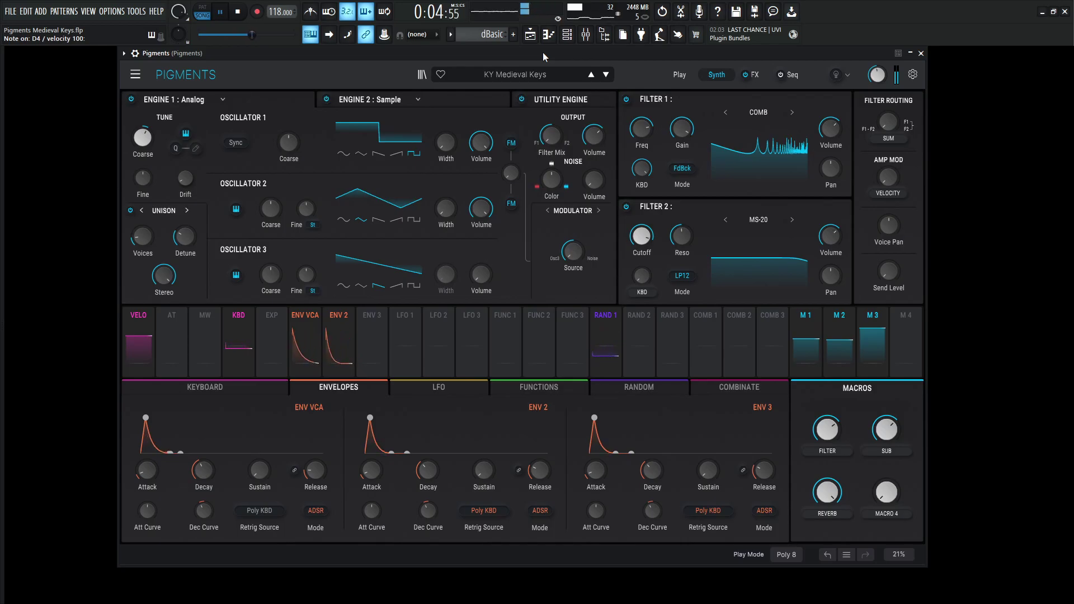
{"action": "key", "text": "space"}
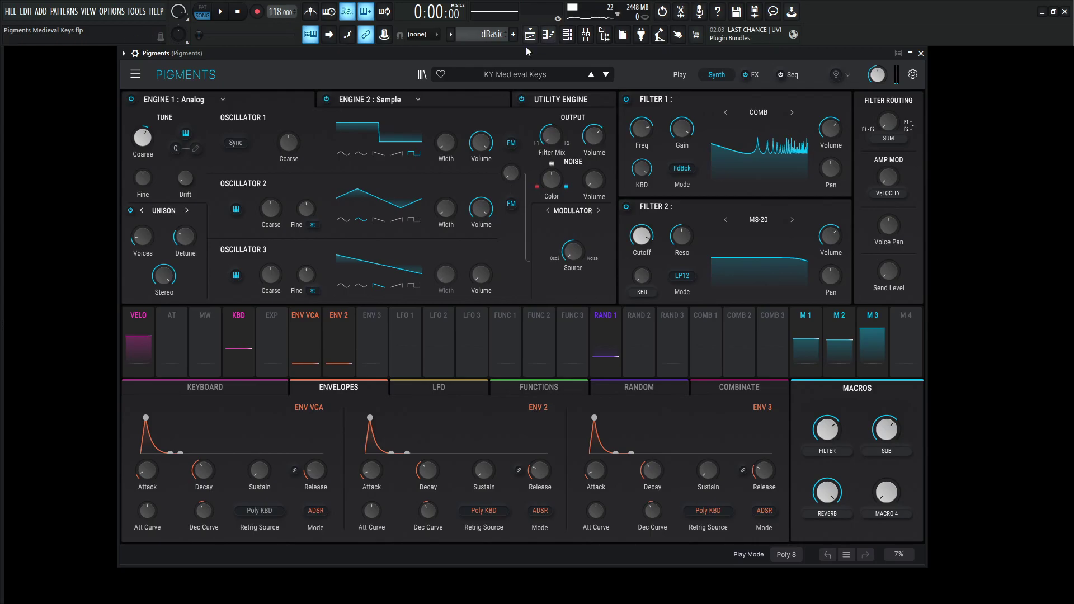
{"action": "left_click", "coordinate": [594, 97]}
{"action": "left_click", "coordinate": [471, 95]}
{"action": "left_click", "coordinate": [586, 98]}
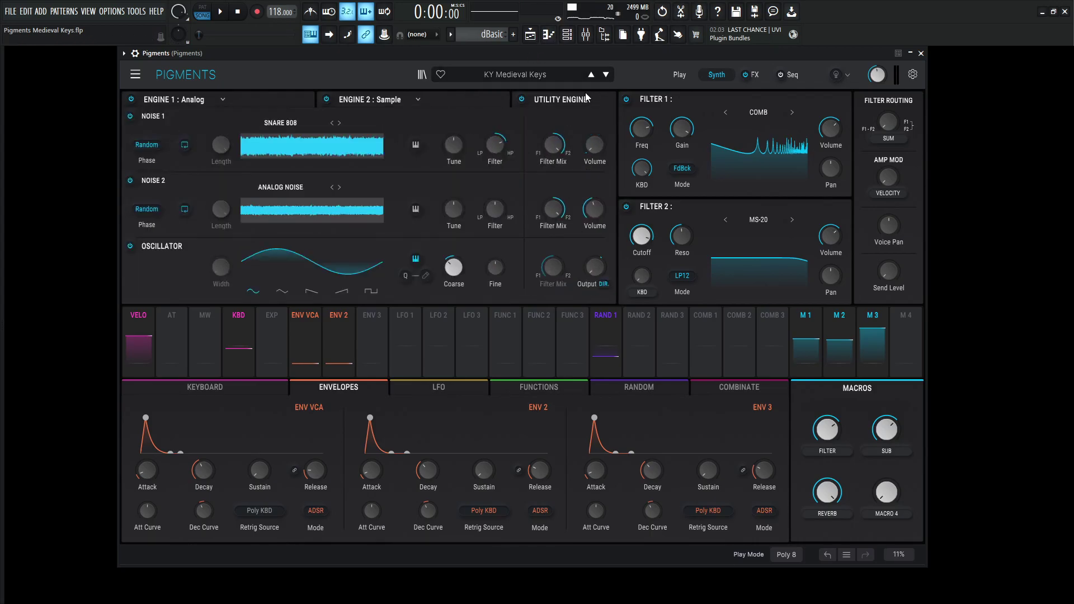
{"action": "left_click", "coordinate": [458, 99]}
{"action": "left_click", "coordinate": [288, 99]}
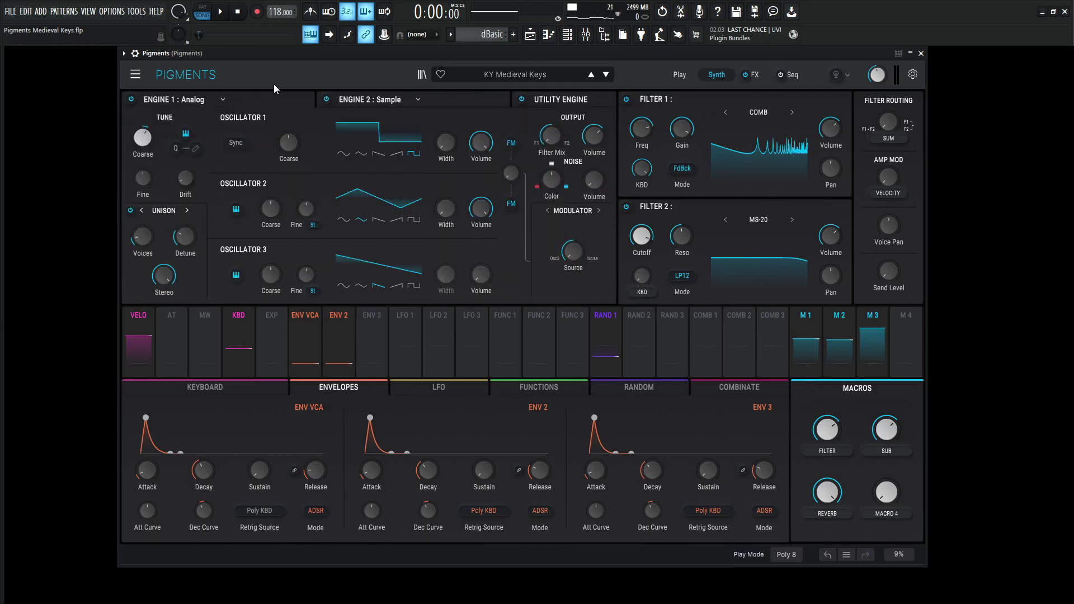
Toggle the global effects bypass on the FX page.
{"action": "left_click", "coordinate": [754, 75]}
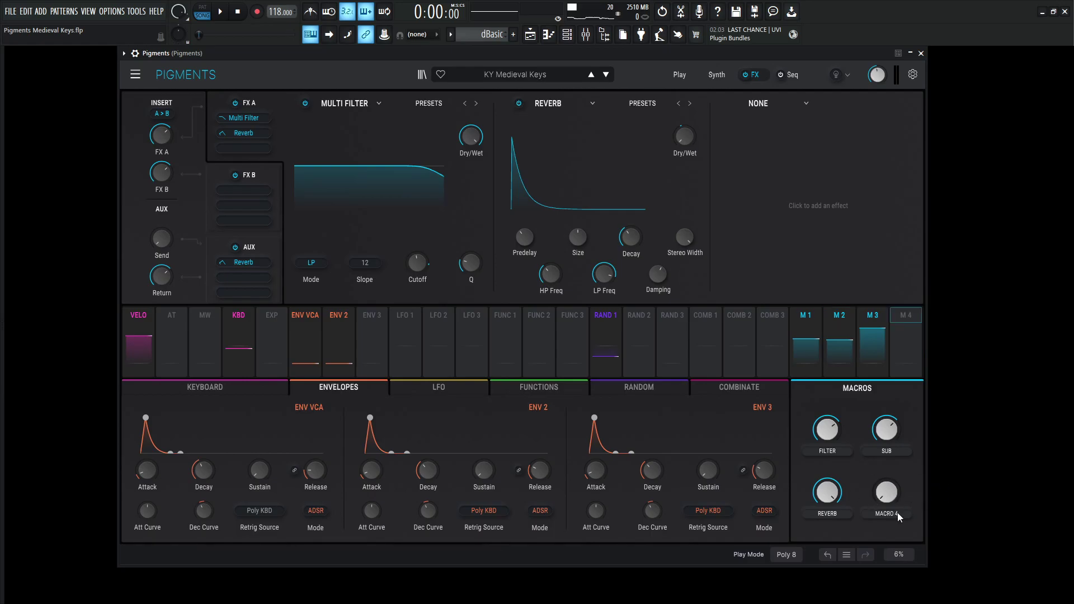
{"action": "left_click", "coordinate": [746, 77]}
{"action": "left_click", "coordinate": [720, 76]}
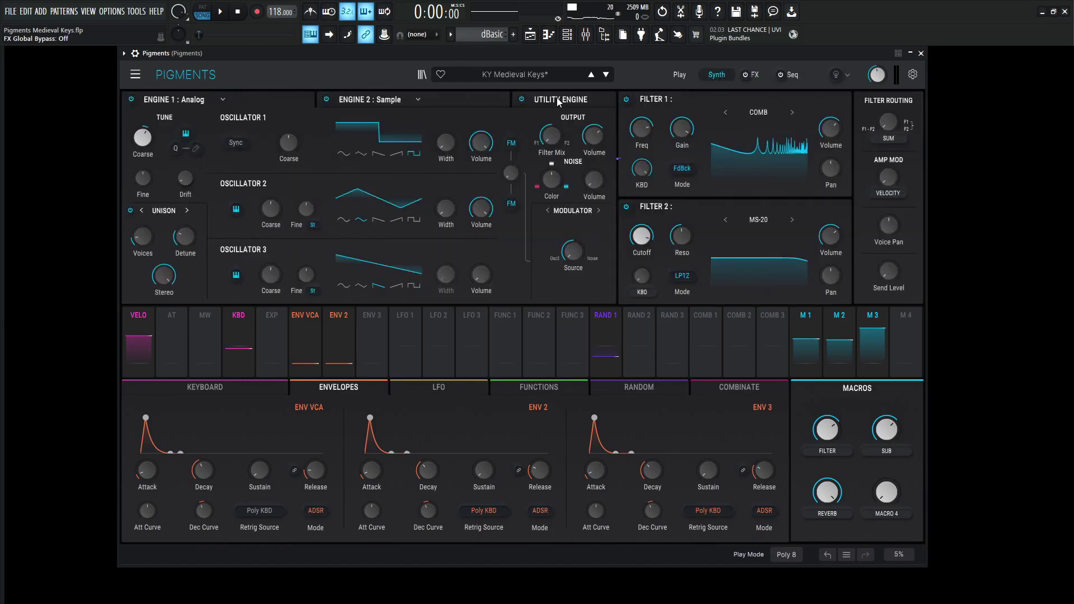
Switch off the Utility Engine and play a few notes to hear the modified patch.
{"action": "left_click", "coordinate": [522, 100]}
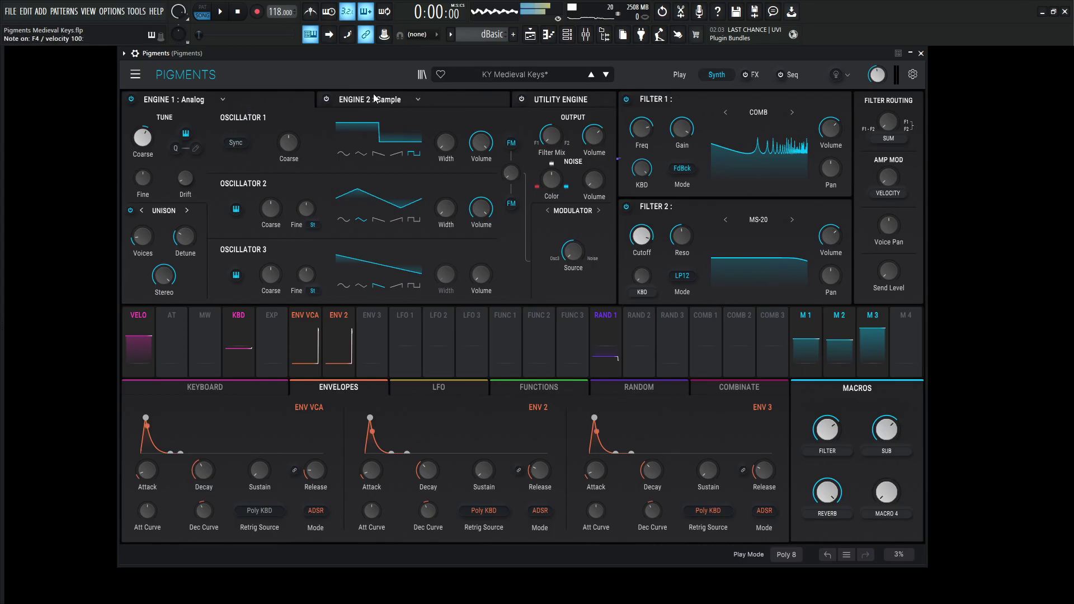
{"action": "key", "text": "z"}
{"action": "key", "text": "x"}
{"action": "key", "text": "d"}
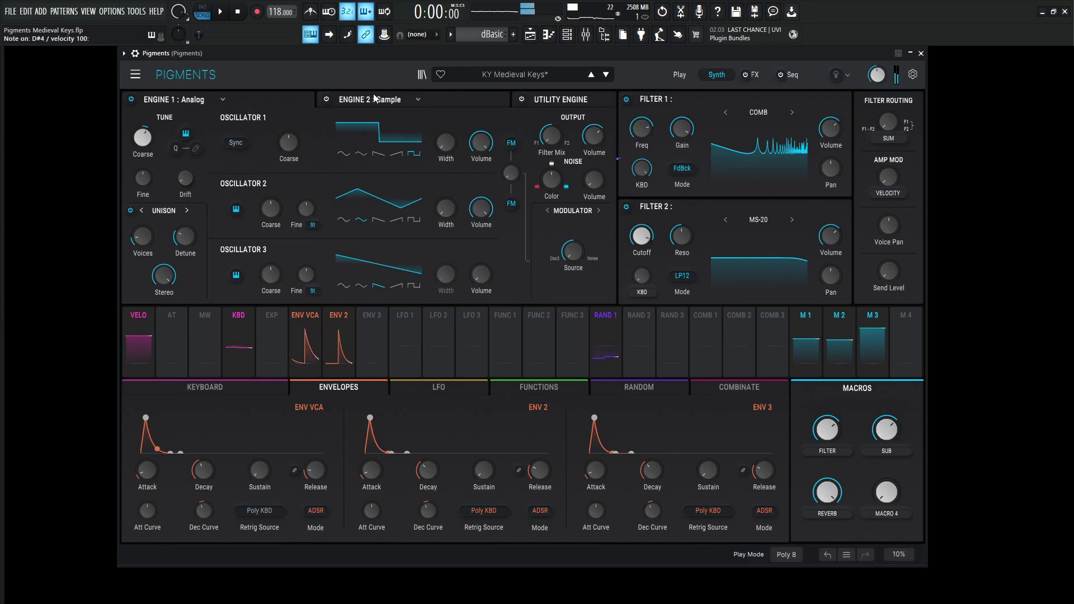
{"action": "key", "text": "z"}
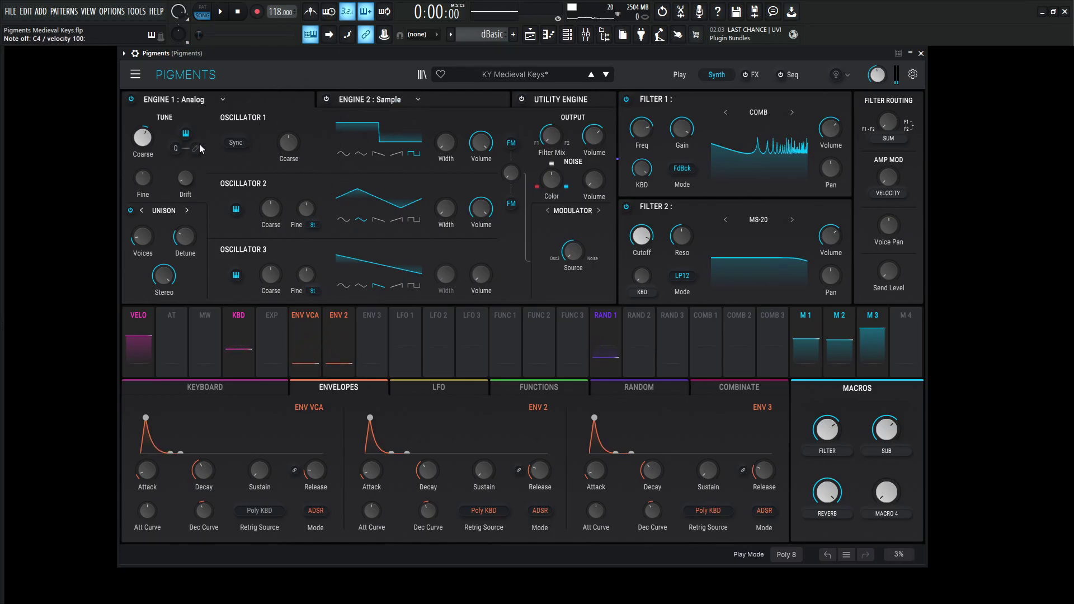
{"action": "mouse_move", "coordinate": [143, 145]}
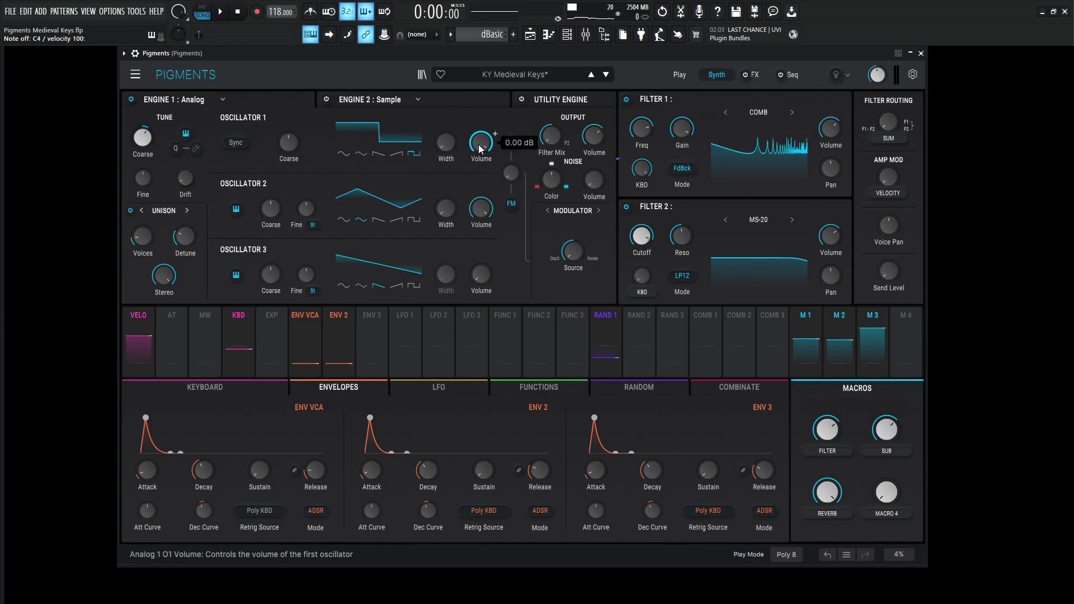
{"action": "mouse_move", "coordinate": [485, 141]}
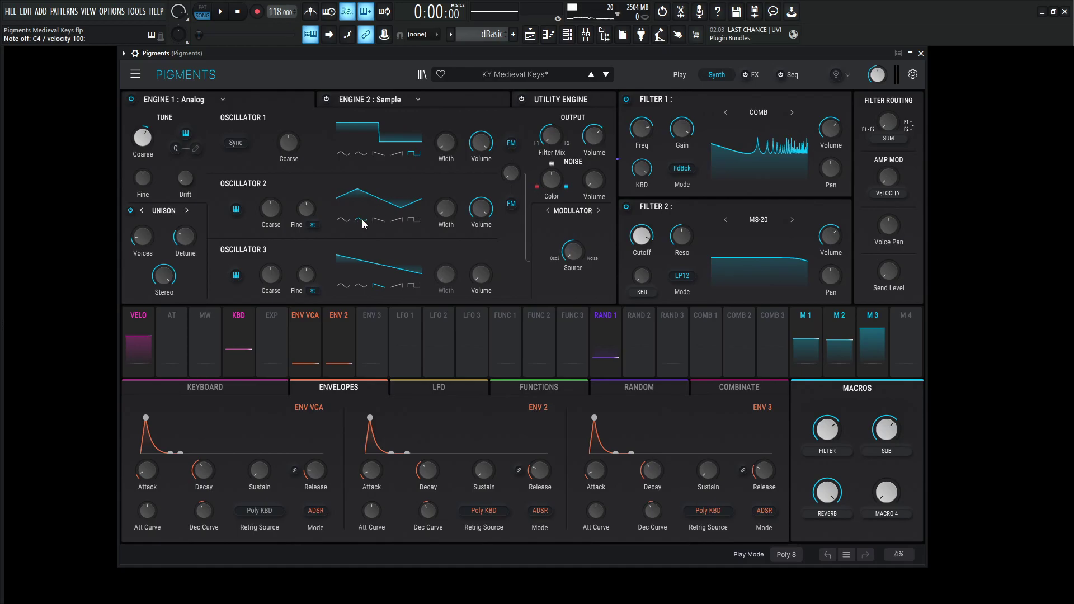
{"action": "mouse_move", "coordinate": [485, 211]}
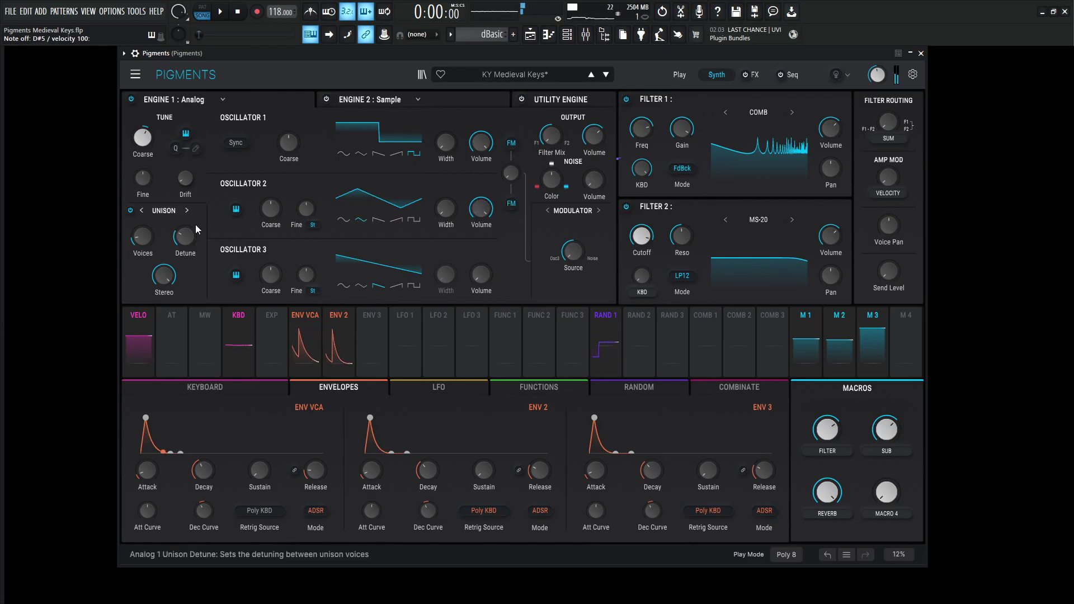
{"action": "mouse_move", "coordinate": [190, 241]}
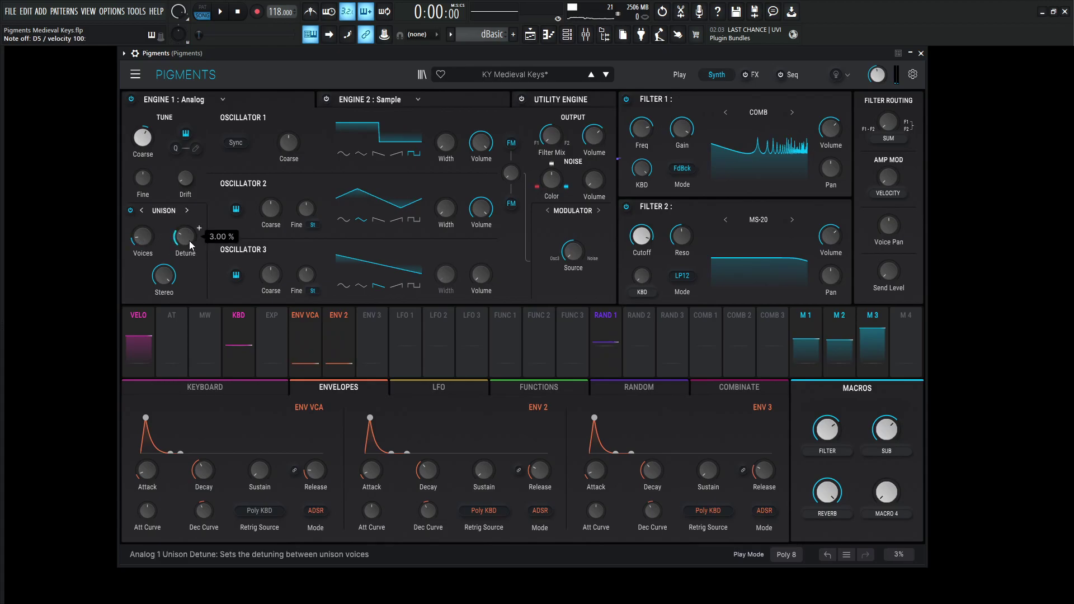
{"action": "mouse_move", "coordinate": [167, 284]}
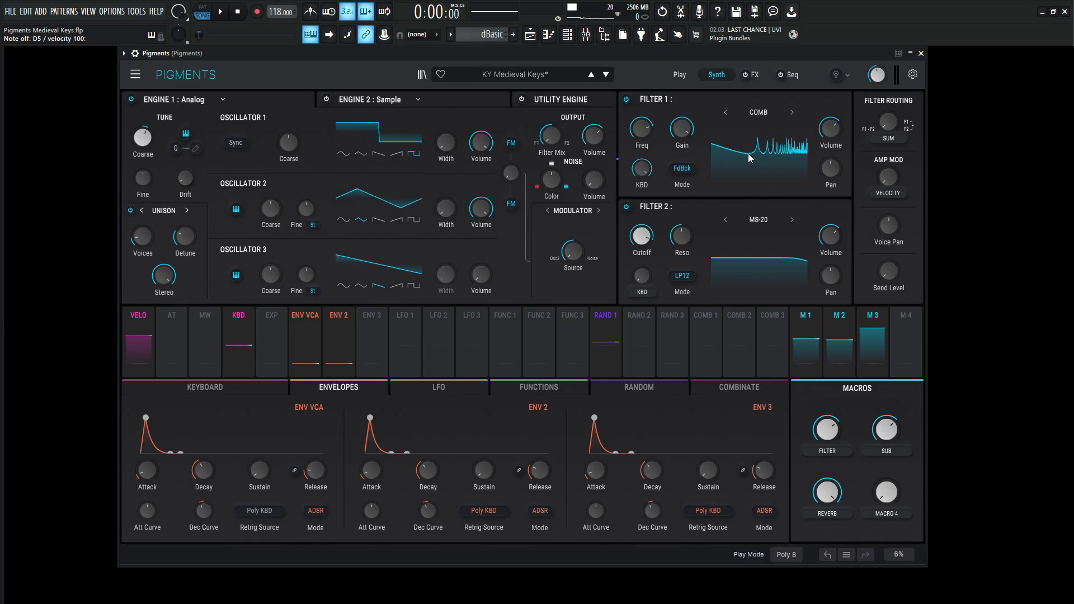
{"action": "key", "text": "d"}
{"action": "key", "text": "d"}
Bypass the Analog engine (Engine 1) and switch the Sample engine on.
{"action": "left_click", "coordinate": [131, 99]}
{"action": "left_click", "coordinate": [378, 103]}
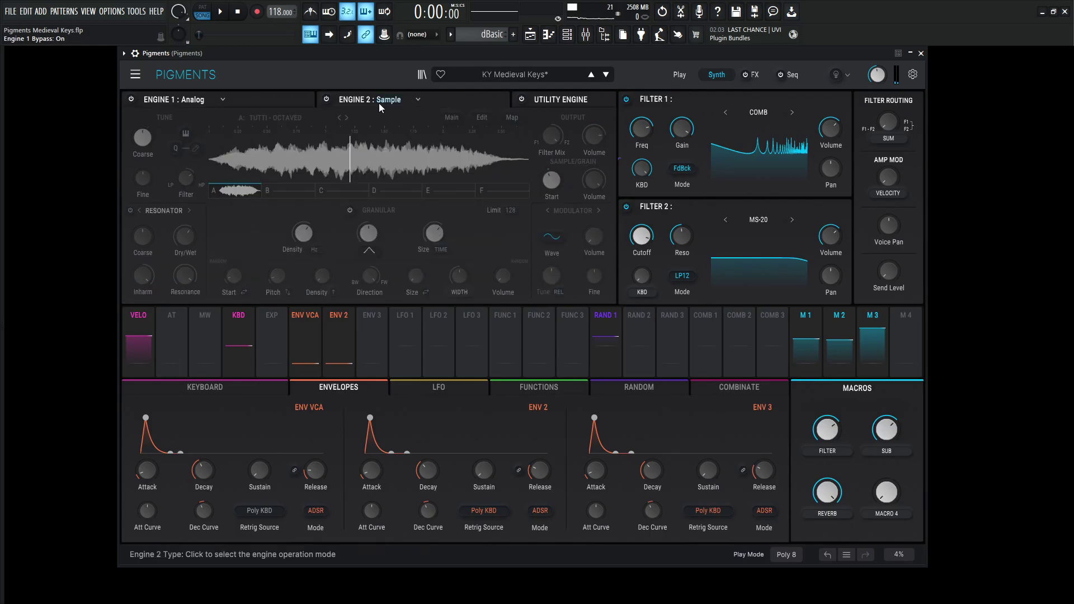
{"action": "left_click", "coordinate": [326, 99]}
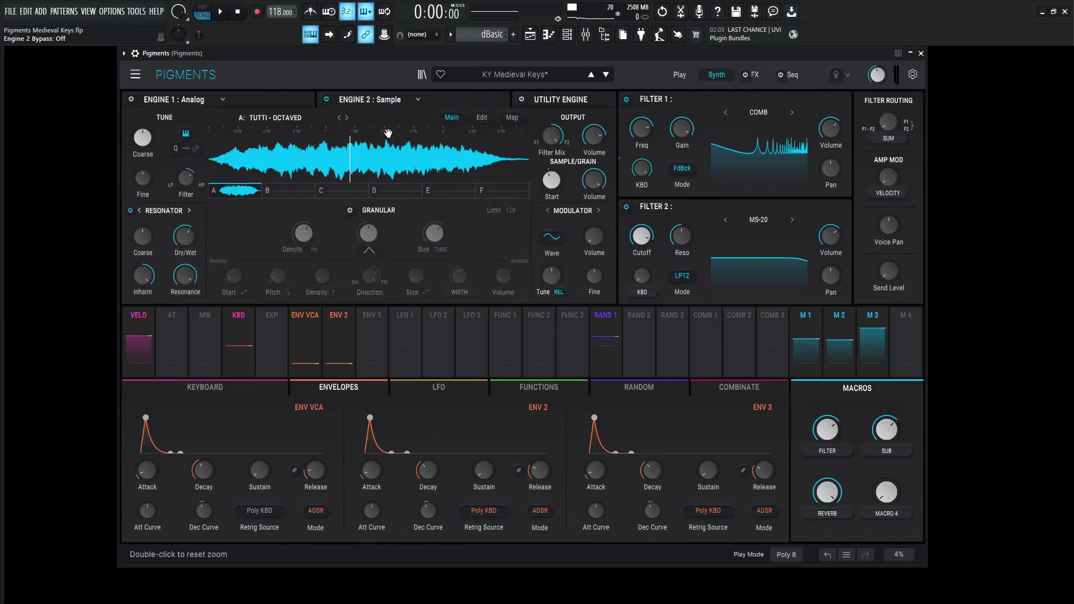
Check the sample browser showing Tutti - Octaved from Strings (Bowed), then close it.
{"action": "left_click", "coordinate": [267, 120]}
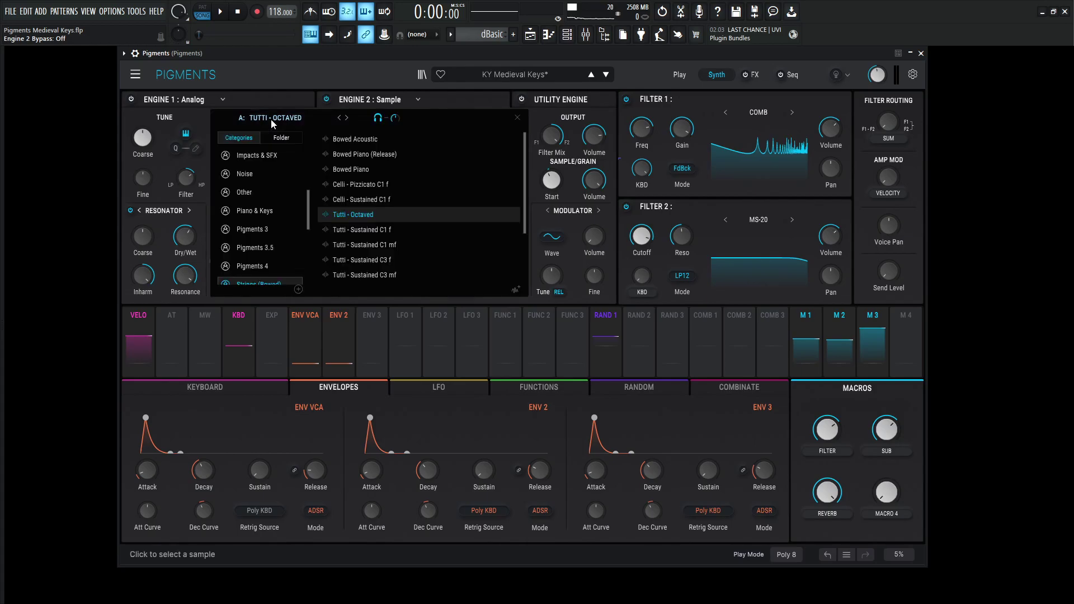
{"action": "left_click_drag", "start_coordinate": [308, 214], "coordinate": [308, 228]}
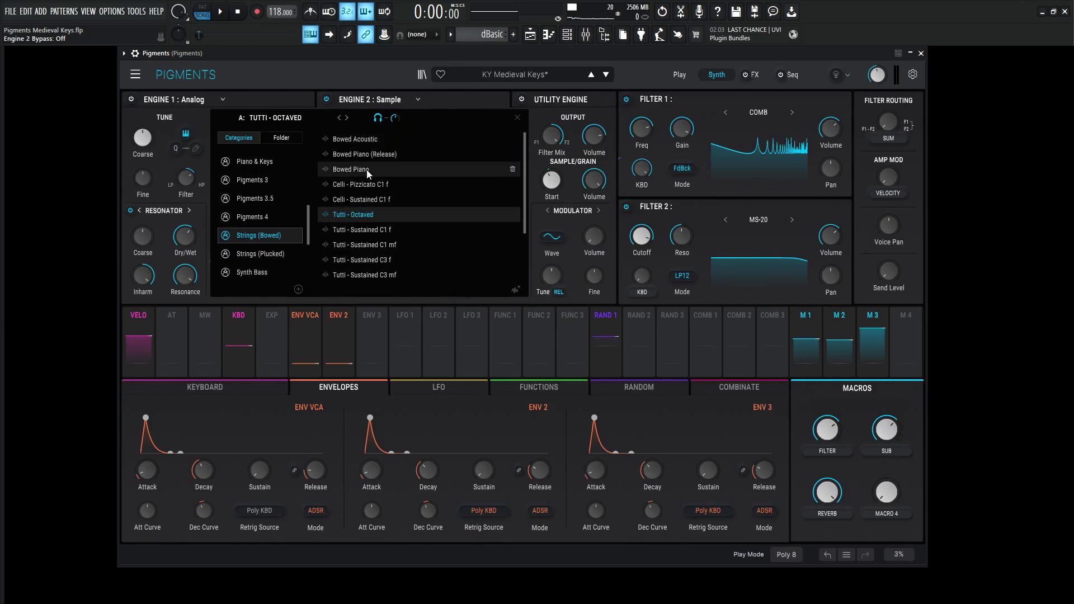
{"action": "left_click", "coordinate": [518, 117]}
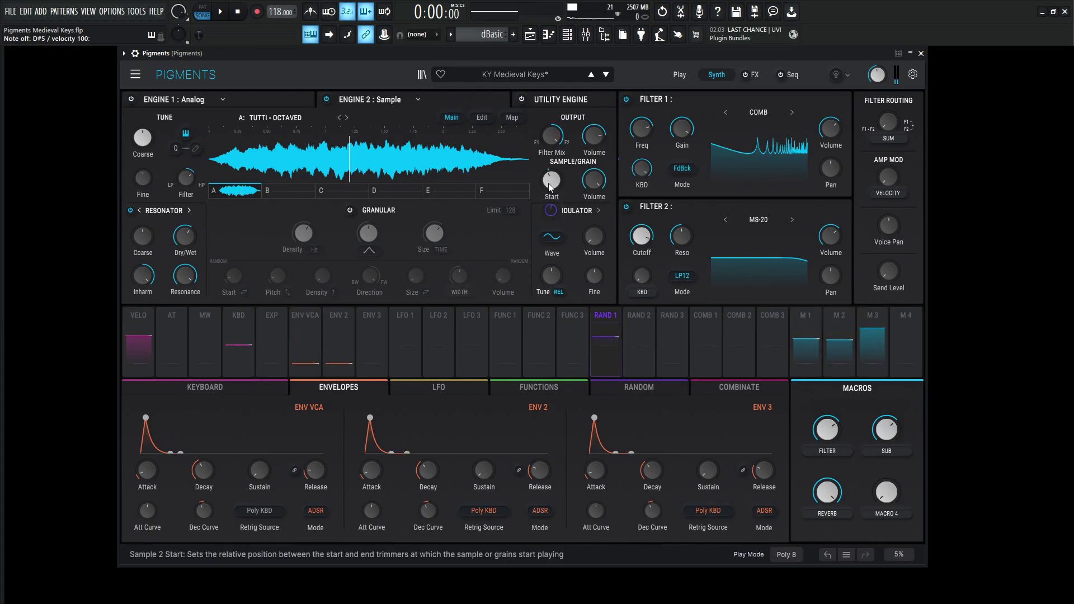
{"action": "mouse_move", "coordinate": [552, 181]}
{"action": "mouse_move", "coordinate": [554, 212]}
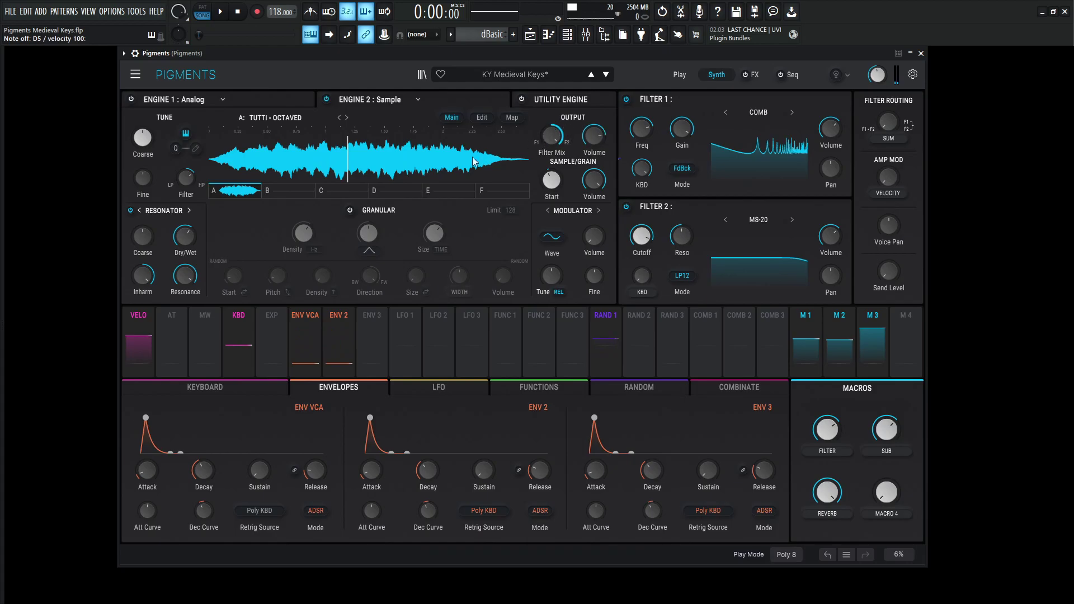
{"action": "left_click", "coordinate": [166, 211]}
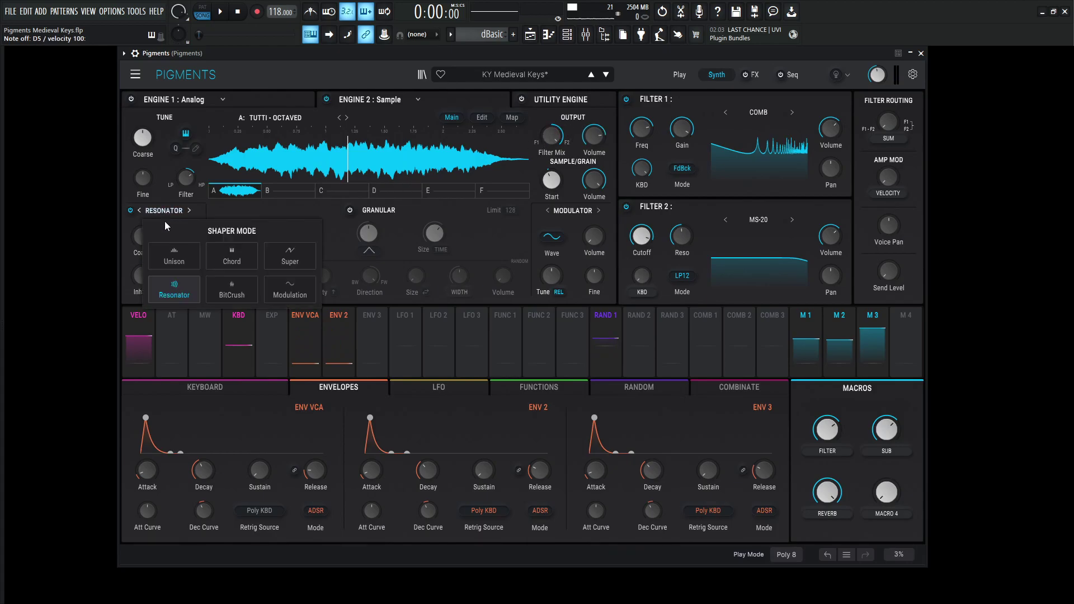
{"action": "left_click", "coordinate": [174, 288]}
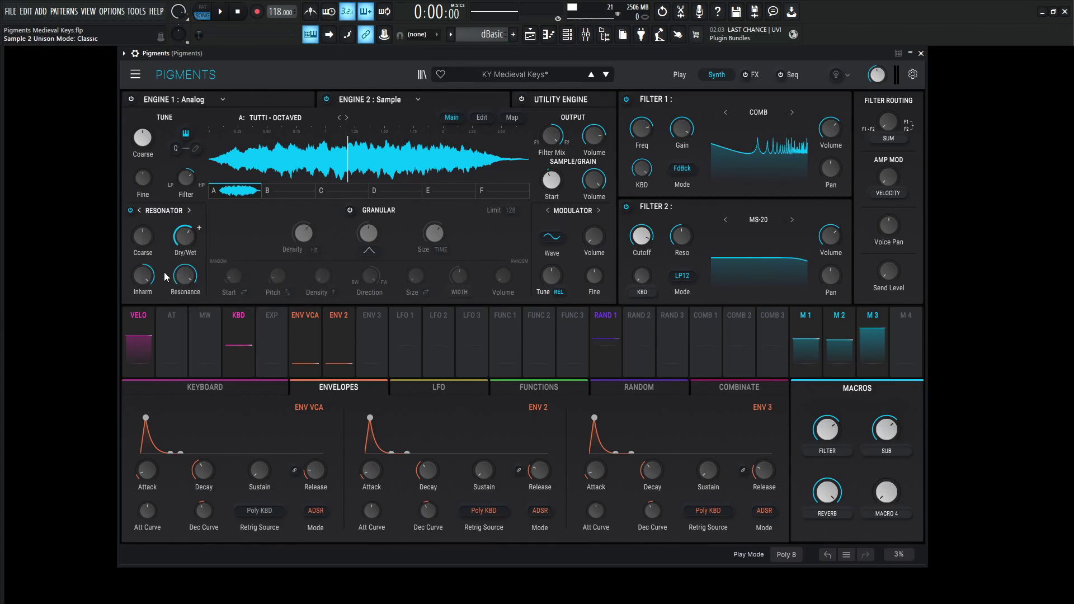
{"action": "mouse_move", "coordinate": [141, 282]}
{"action": "mouse_move", "coordinate": [180, 282]}
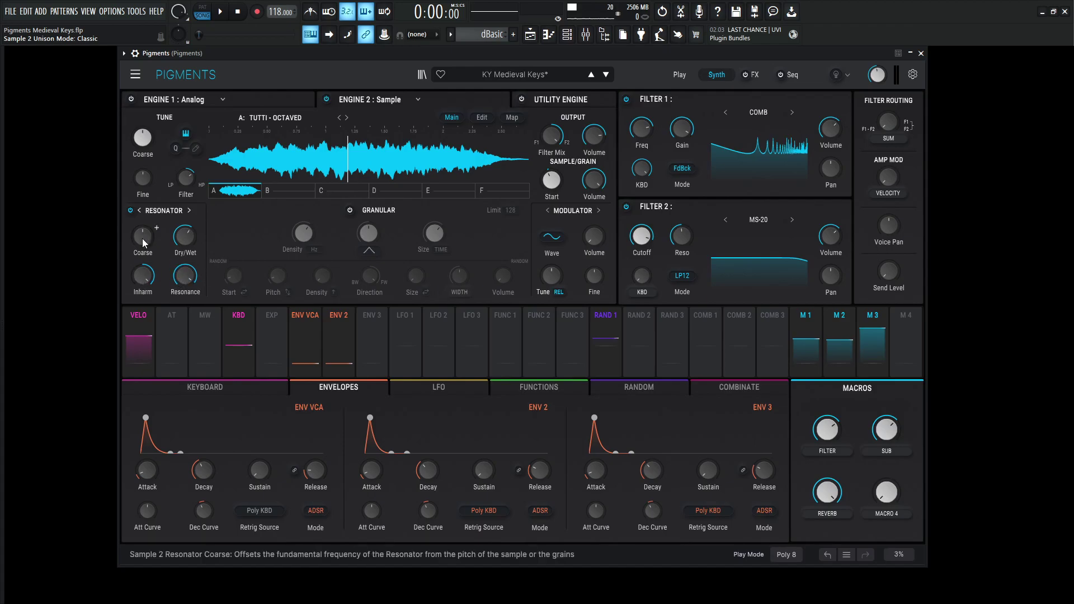
{"action": "mouse_move", "coordinate": [144, 241]}
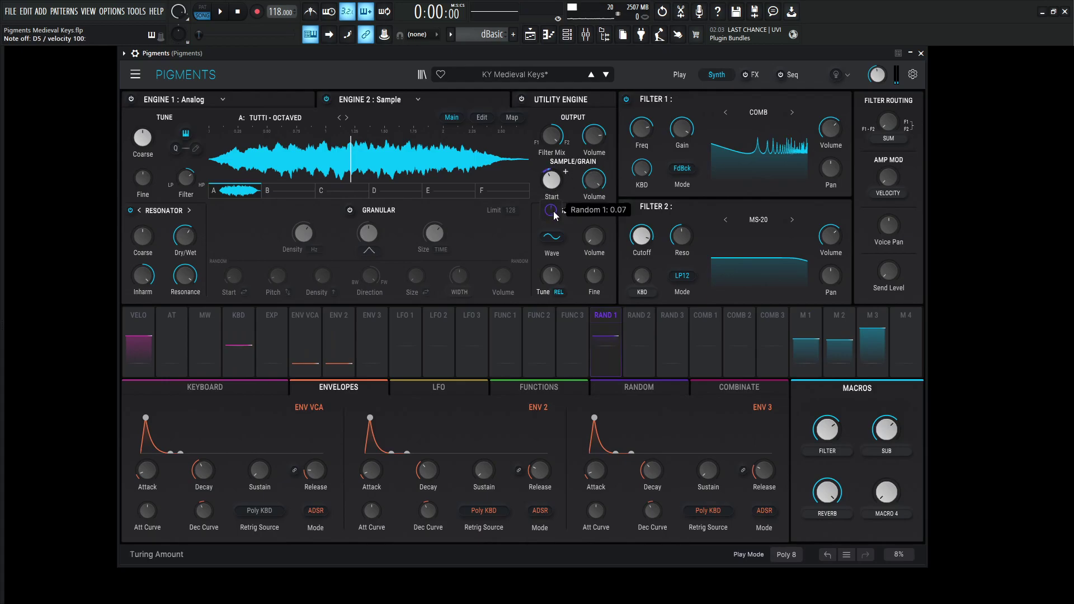
Switch the modulation panel from the random generators to the ENV VCA, ENV 2 and ENV 3 envelopes.
{"action": "left_click", "coordinate": [612, 368]}
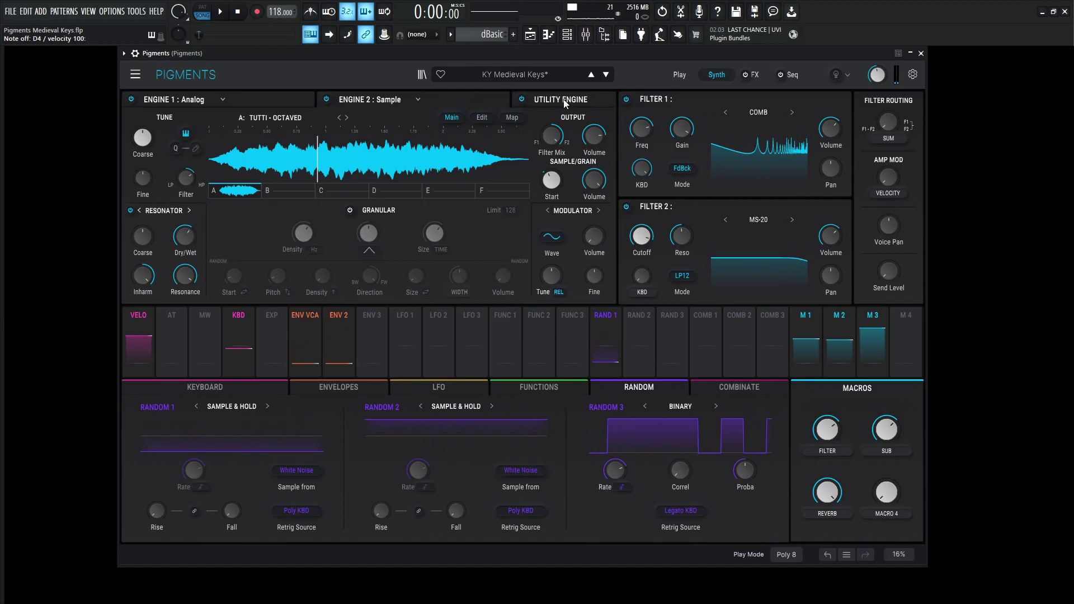
{"action": "left_click", "coordinate": [335, 391]}
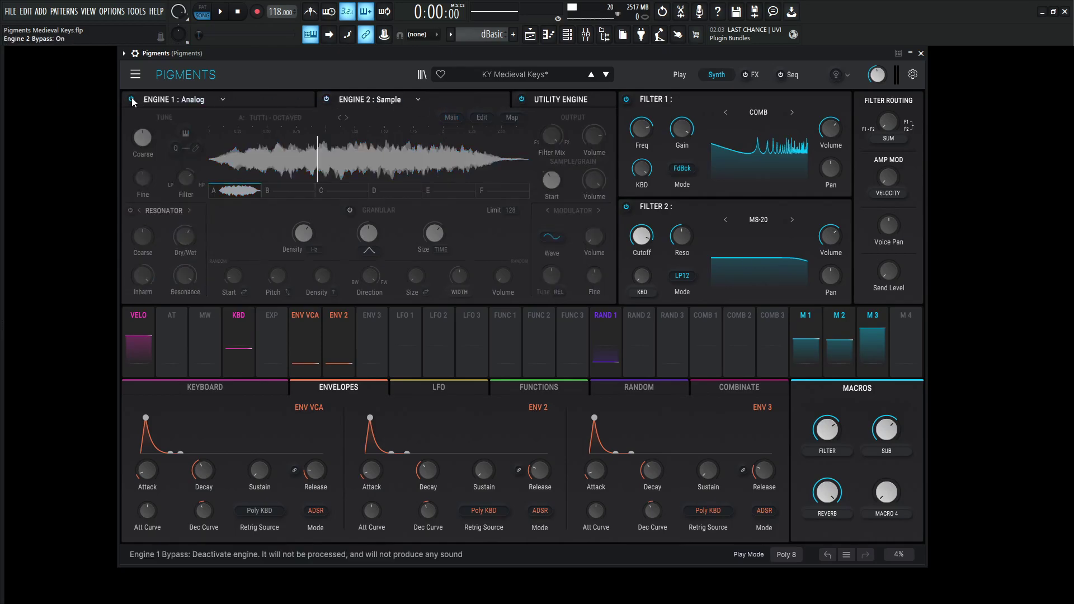
Turn off the utility oscillator and briefly mute Noise 1 (SNARE 808) and Noise 2 (ANALOG NOISE).
{"action": "left_click", "coordinate": [560, 99]}
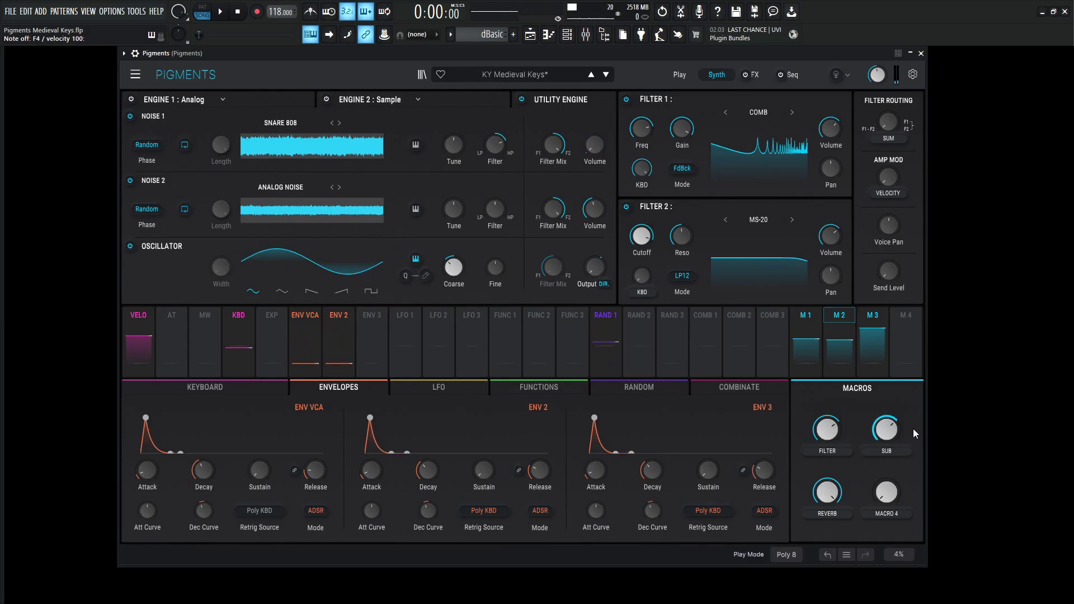
{"action": "left_click", "coordinate": [129, 246]}
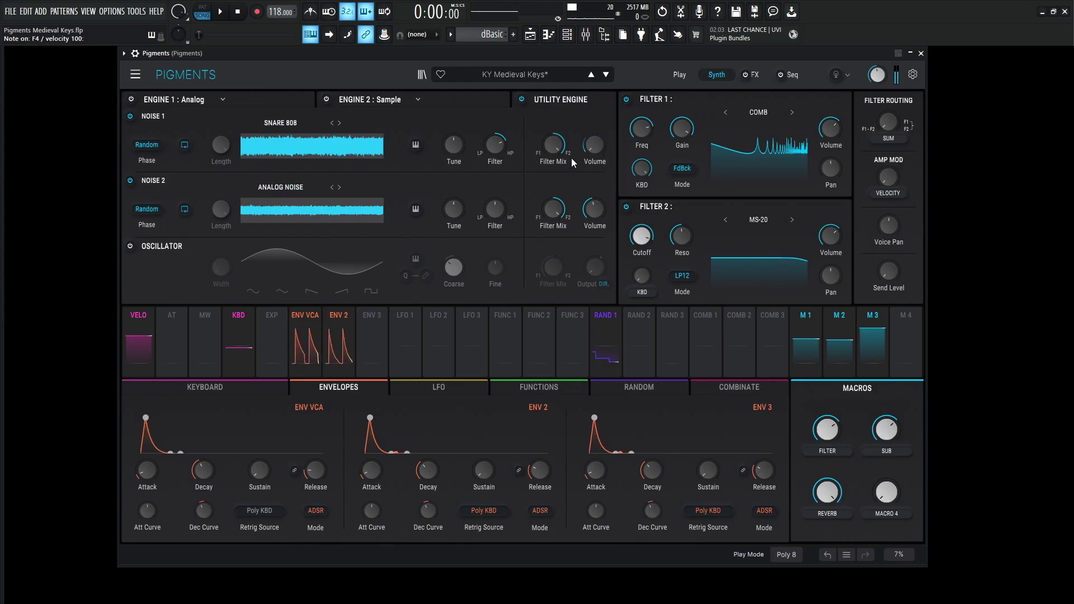
{"action": "mouse_move", "coordinate": [592, 180]}
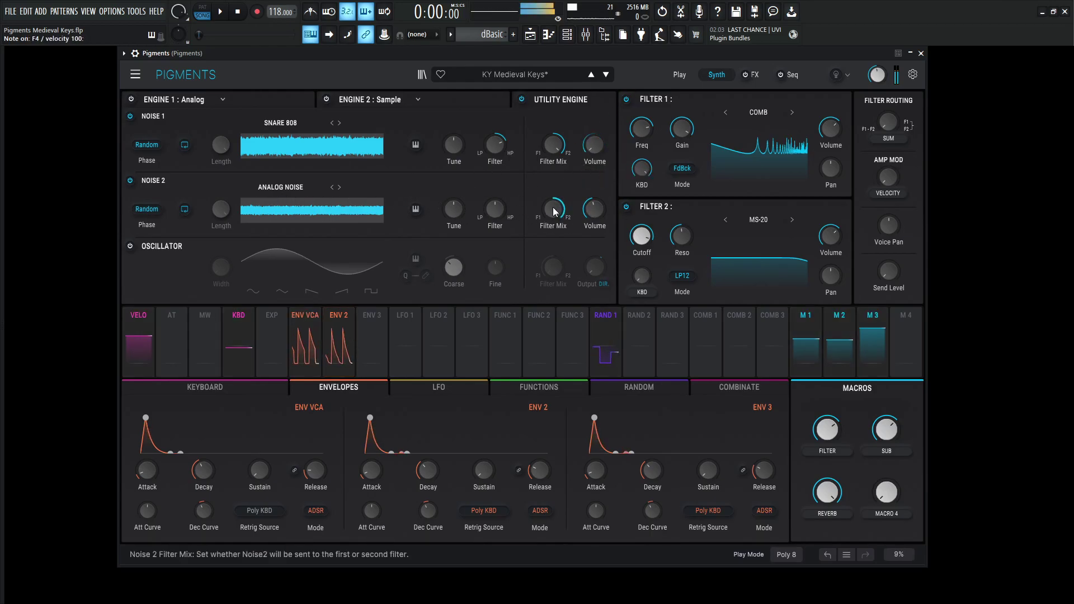
{"action": "left_click", "coordinate": [130, 116]}
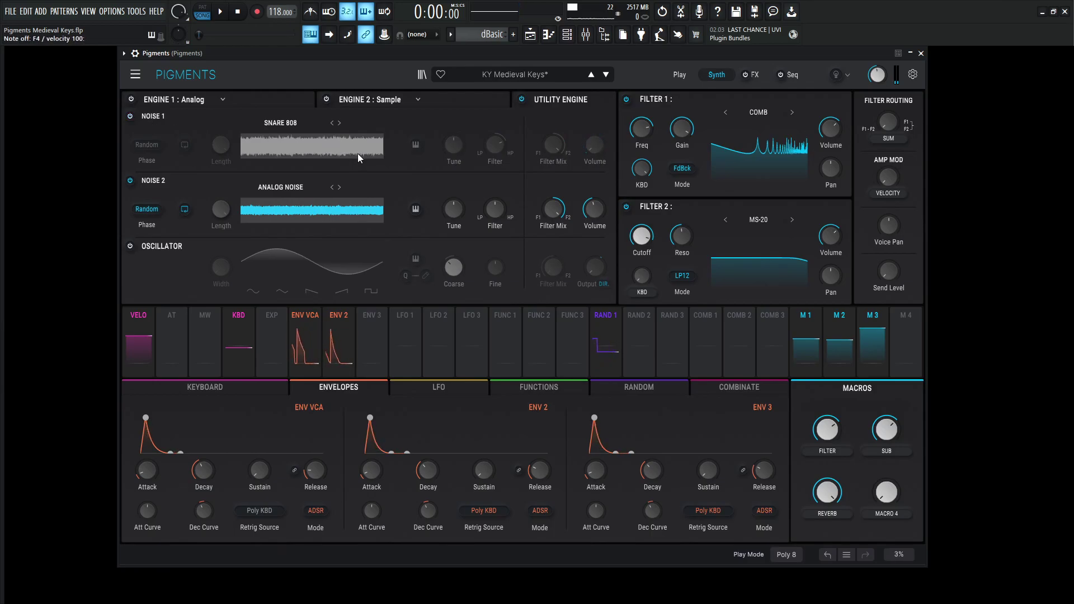
{"action": "left_click", "coordinate": [130, 115]}
{"action": "left_click", "coordinate": [130, 182]}
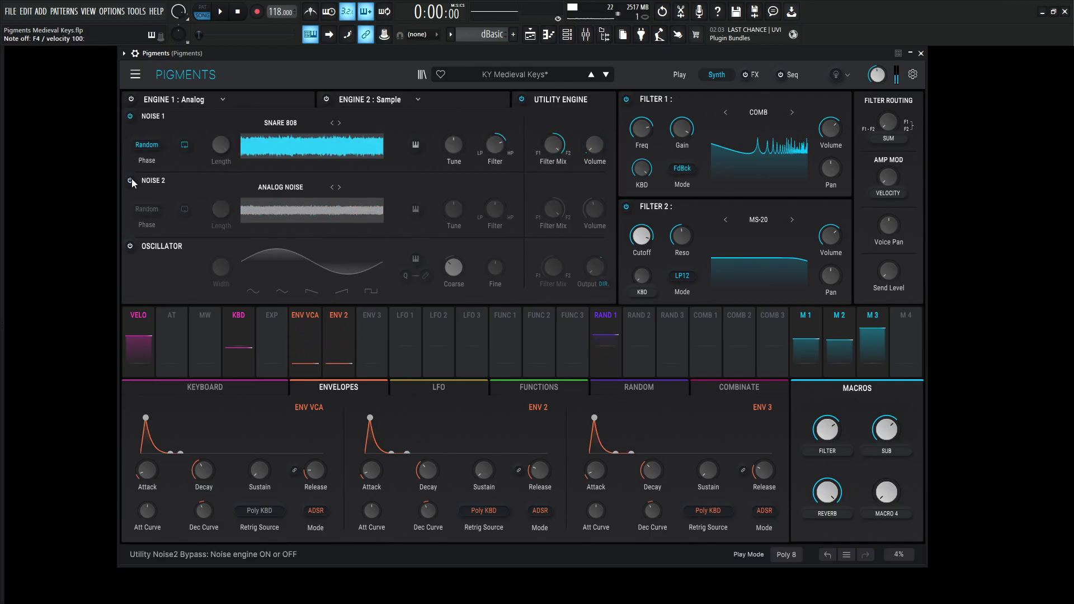
{"action": "left_click", "coordinate": [130, 180]}
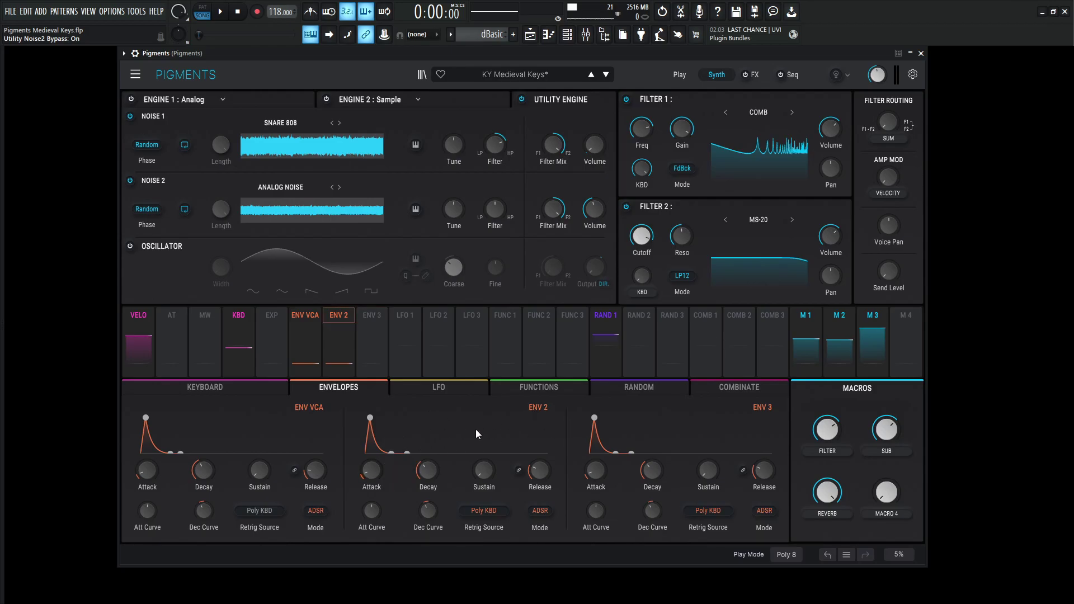
Re-enable the utility sine oscillator, playing a note before and after to compare.
{"action": "mouse_move", "coordinate": [374, 474]}
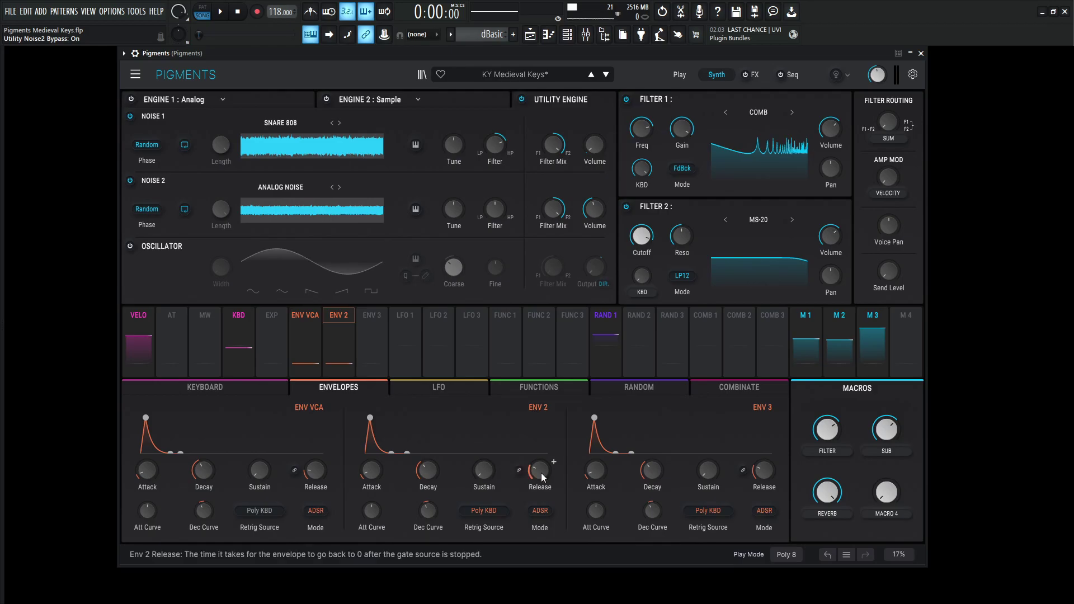
{"action": "mouse_move", "coordinate": [542, 474]}
{"action": "mouse_move", "coordinate": [429, 514]}
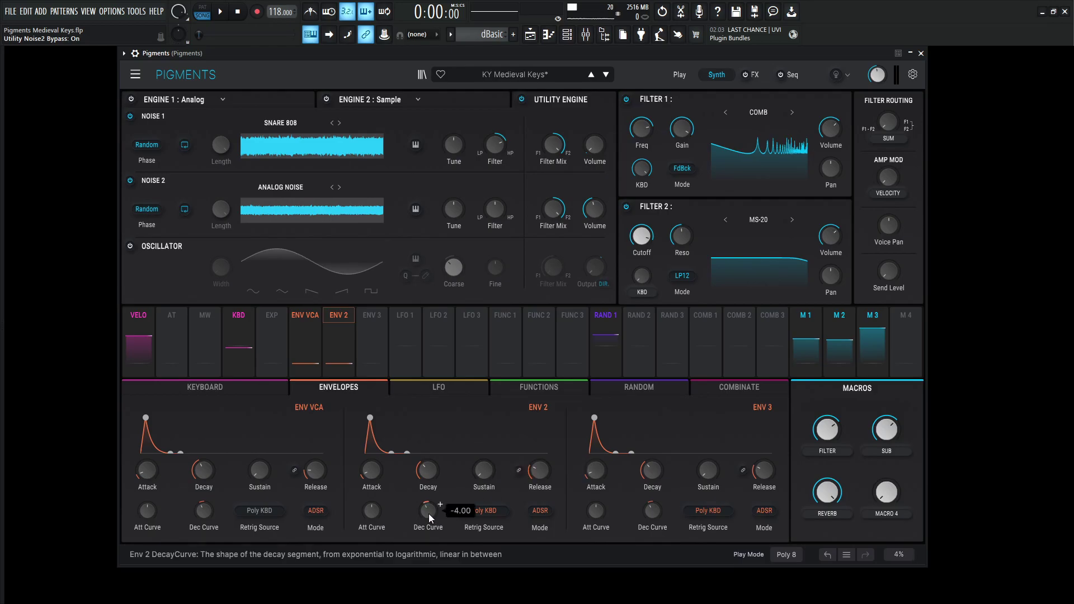
{"action": "mouse_move", "coordinate": [378, 515]}
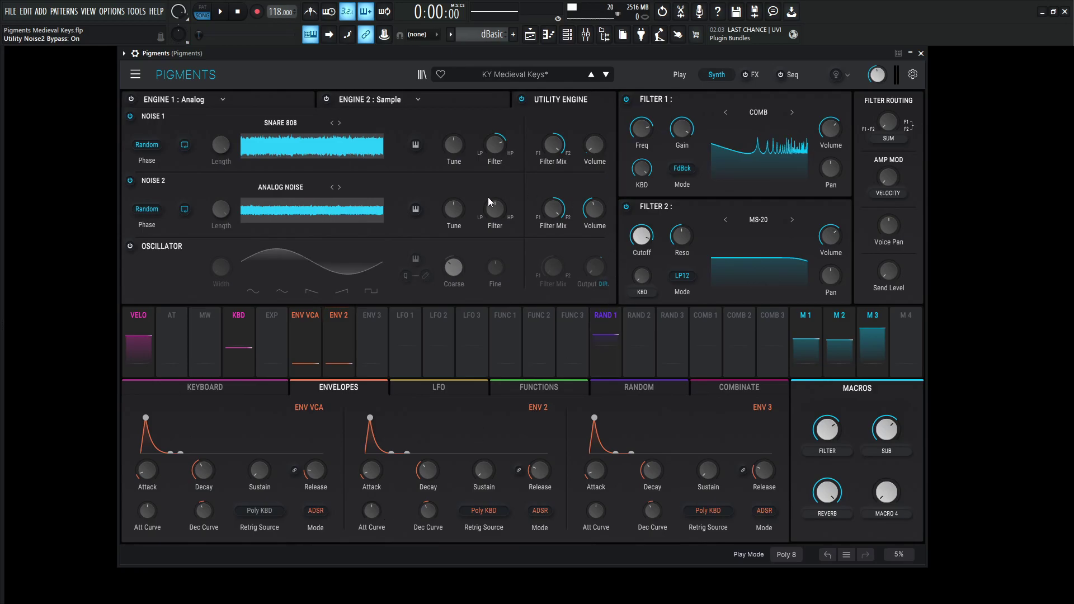
{"action": "mouse_move", "coordinate": [489, 199]}
{"action": "key", "text": "z"}
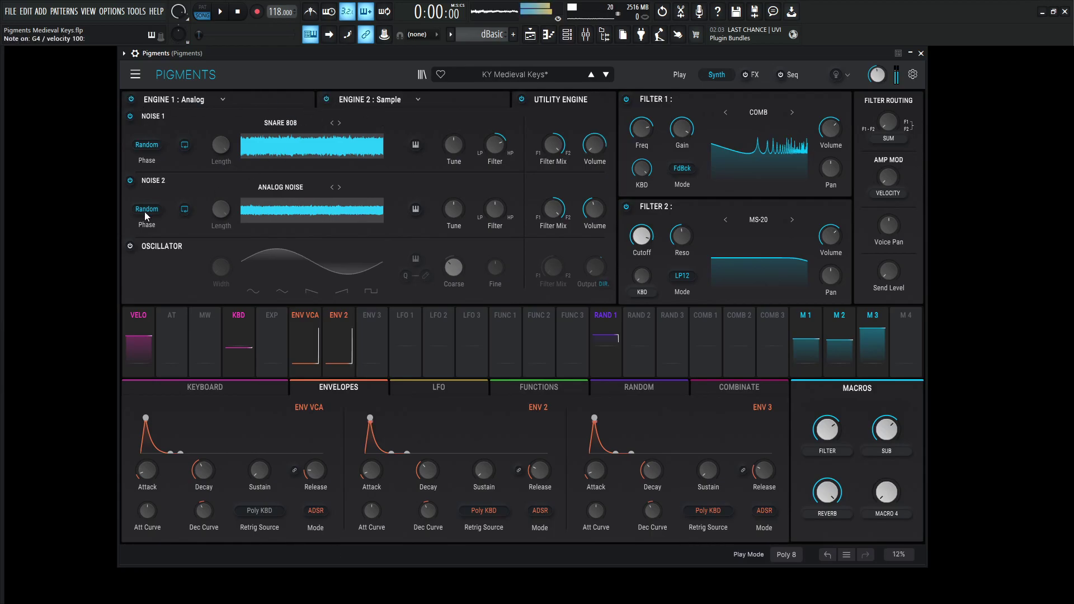
{"action": "left_click", "coordinate": [129, 247]}
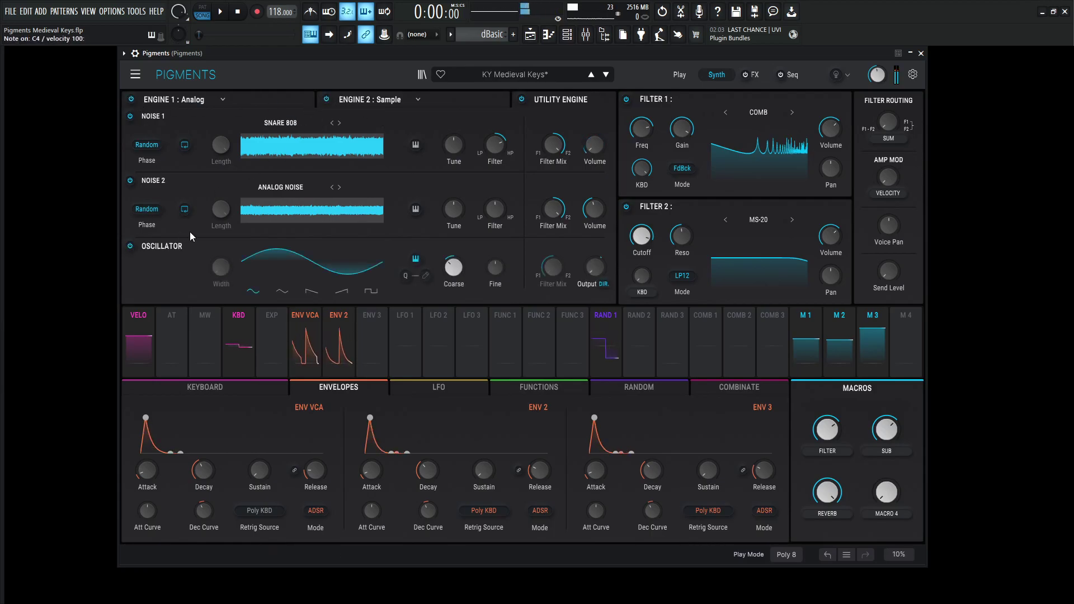
{"action": "key", "text": "z"}
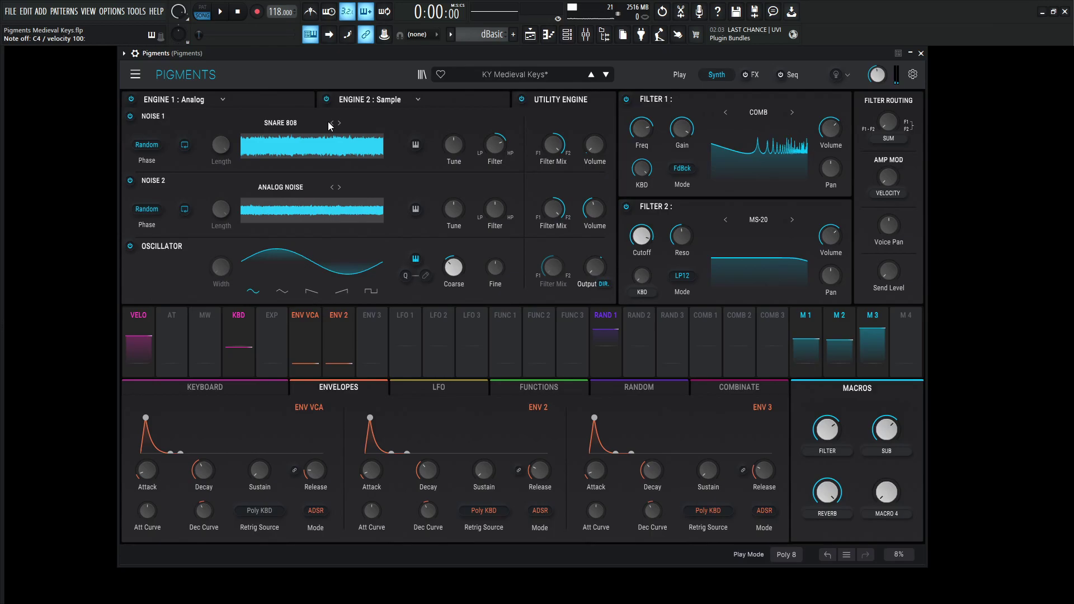
{"action": "left_click", "coordinate": [523, 100]}
{"action": "key", "text": "v"}
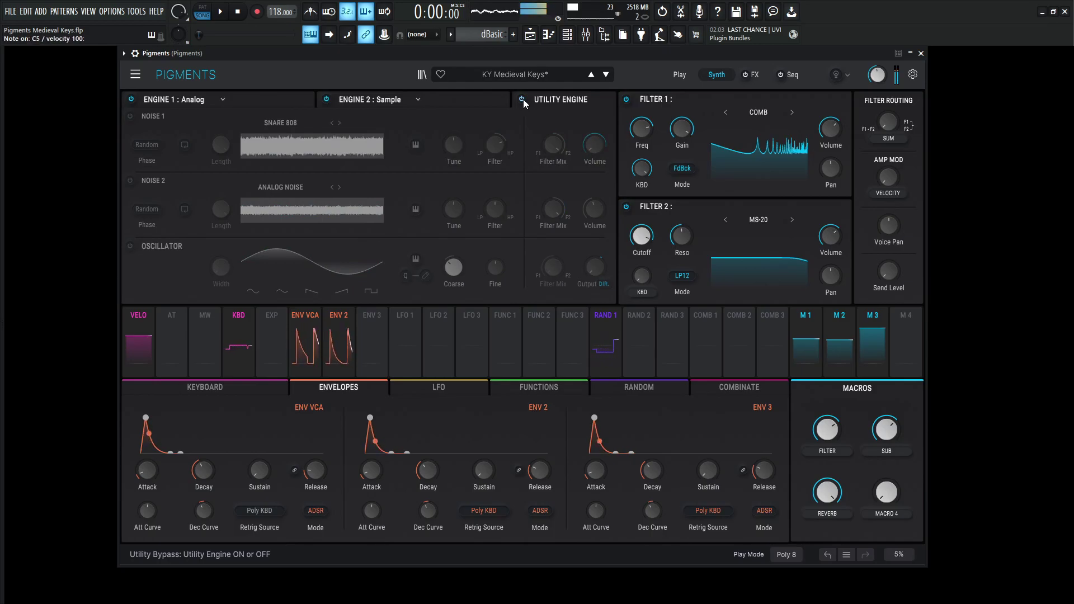
{"action": "key", "text": "m"}
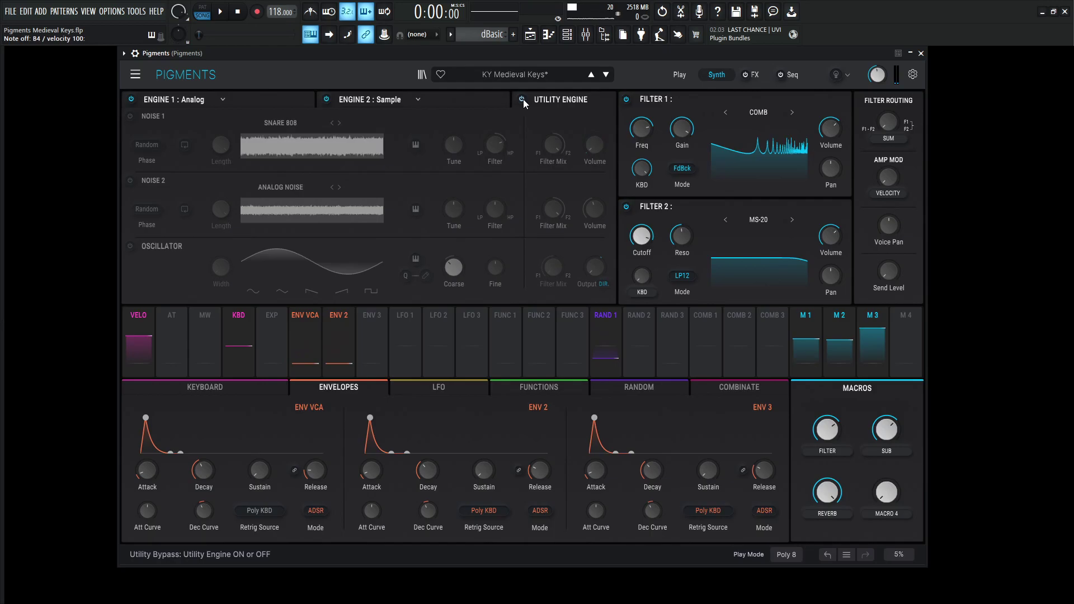
{"action": "left_click", "coordinate": [522, 99]}
{"action": "key", "text": "comma"}
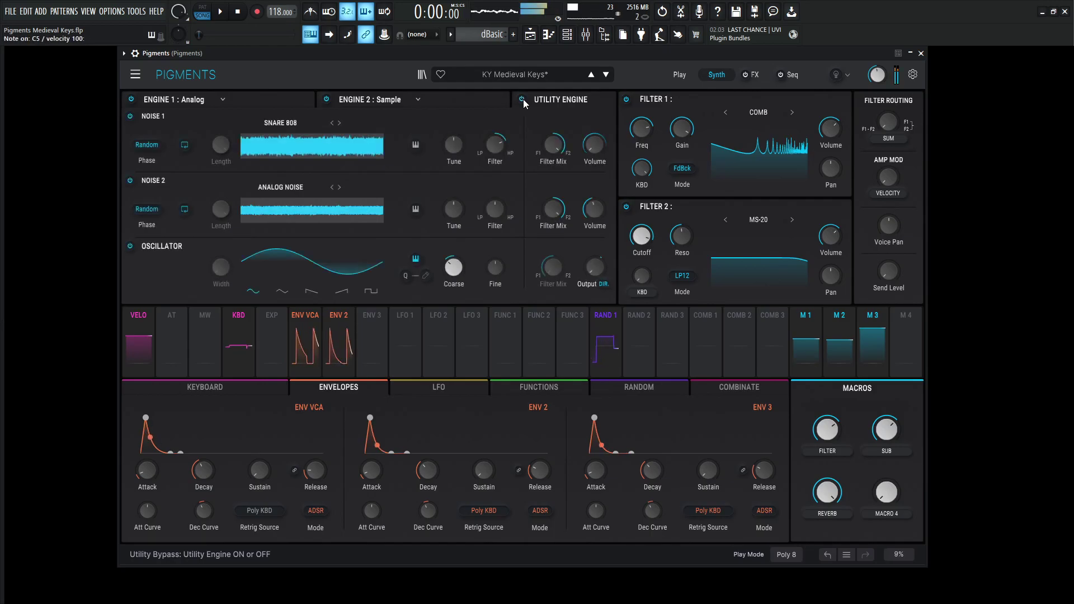
{"action": "key", "text": "z"}
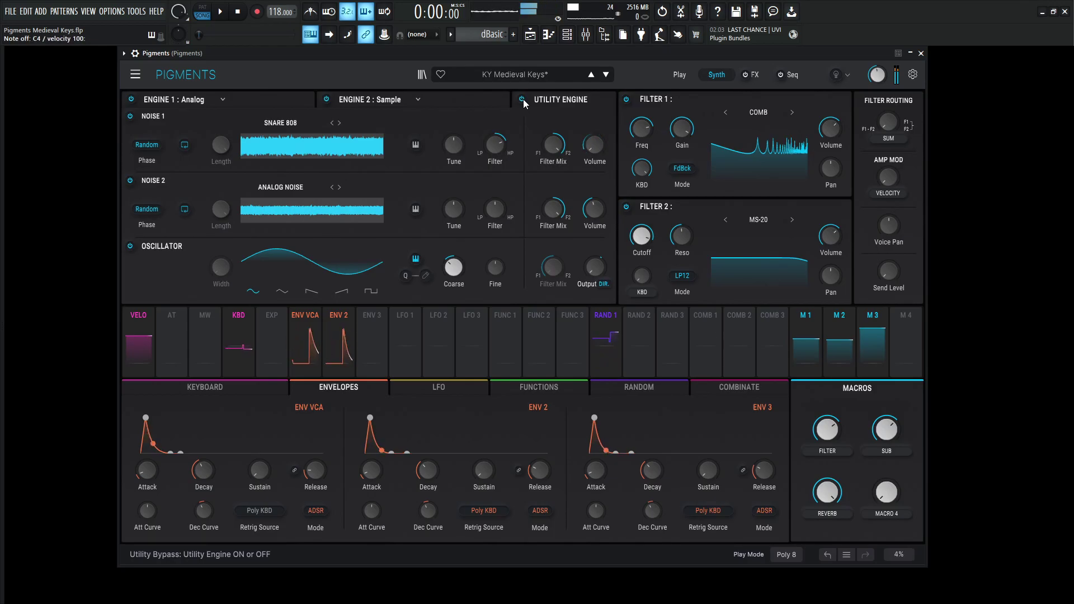
{"action": "key", "text": "z"}
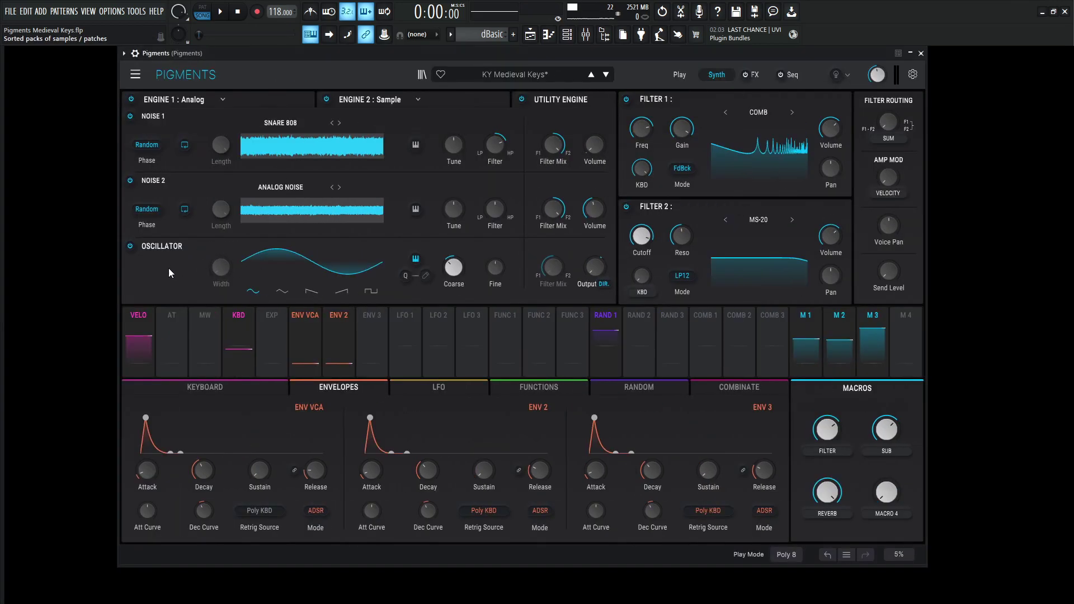
{"action": "mouse_move", "coordinate": [458, 273]}
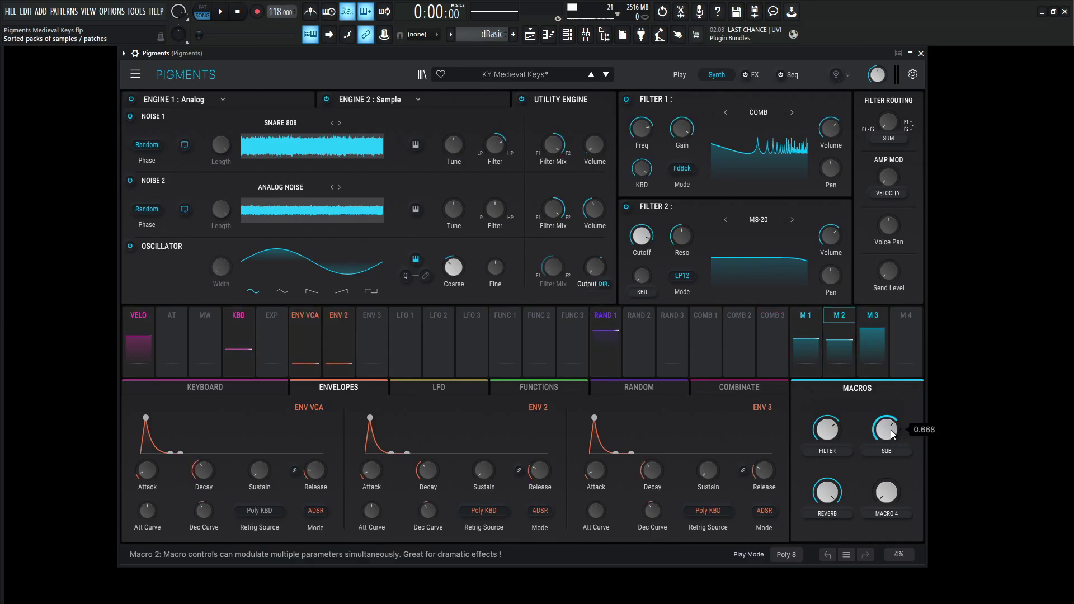
Reset the SUB macro to 0, push it to 1.00, then settle it near 0.708.
{"action": "key", "text": "z"}
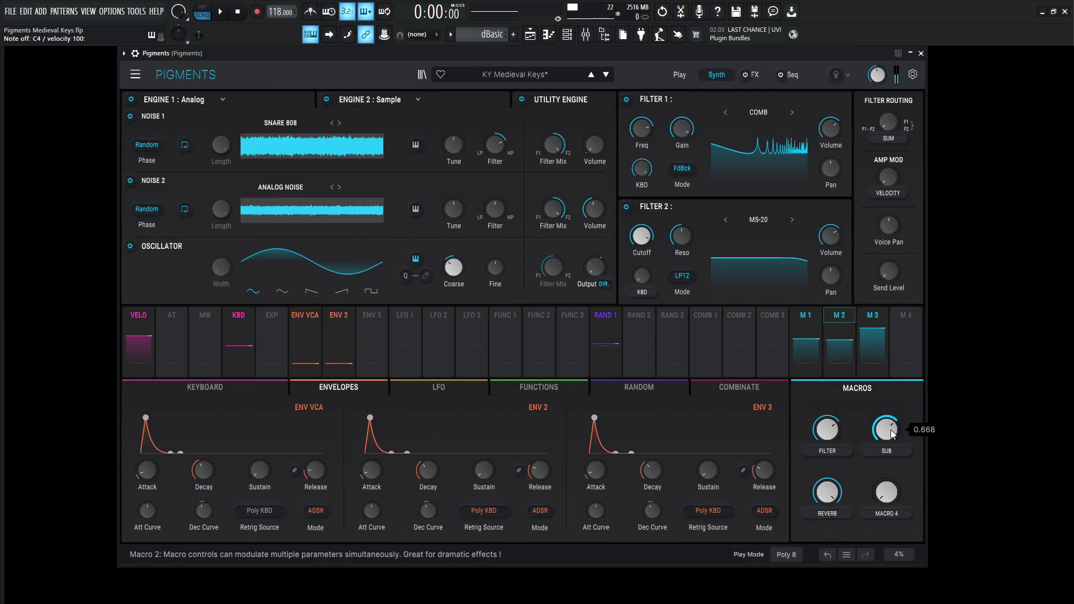
{"action": "double_click", "coordinate": [890, 432]}
{"action": "key", "text": "z"}
{"action": "key", "text": "z"}
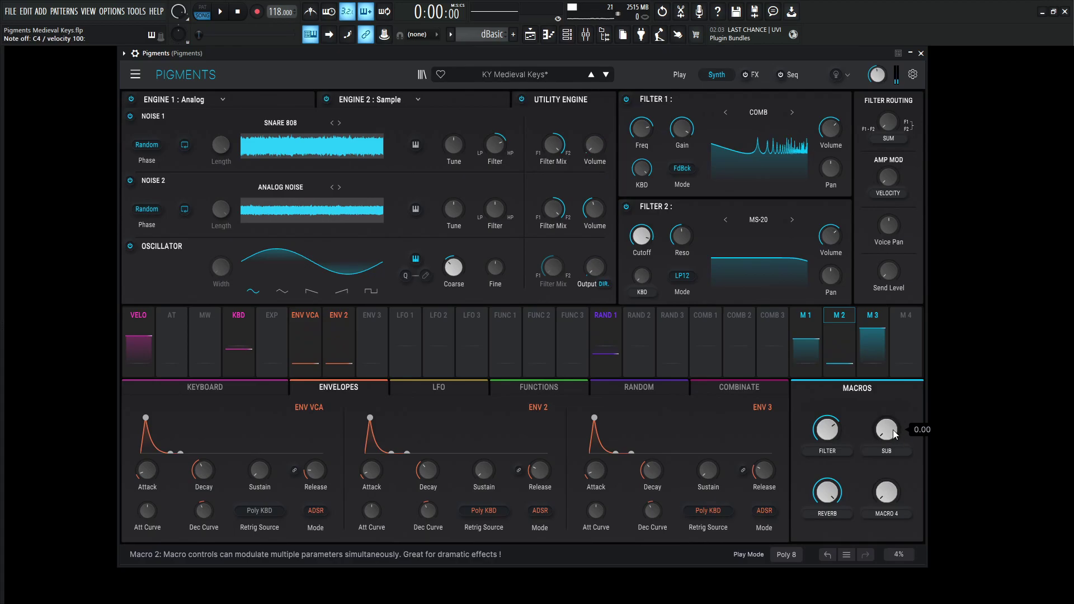
{"action": "left_click_drag", "start_coordinate": [894, 430], "coordinate": [891, 436]}
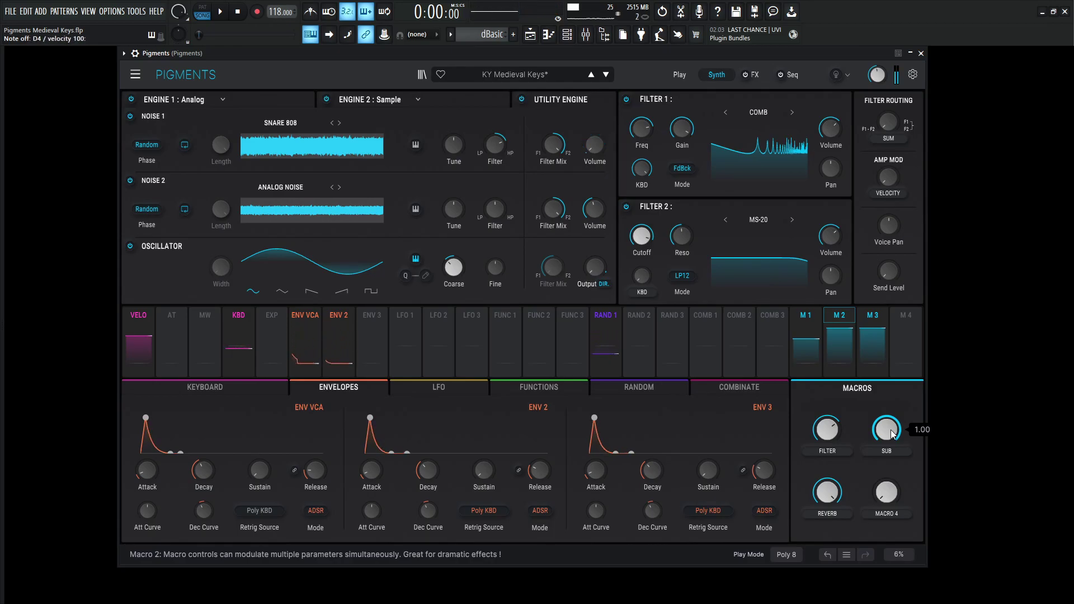
{"action": "mouse_move", "coordinate": [892, 435]}
{"action": "left_mouse_down"}
{"action": "mouse_move", "coordinate": [892, 453]}
{"action": "mouse_move", "coordinate": [892, 435]}
{"action": "left_mouse_up"}
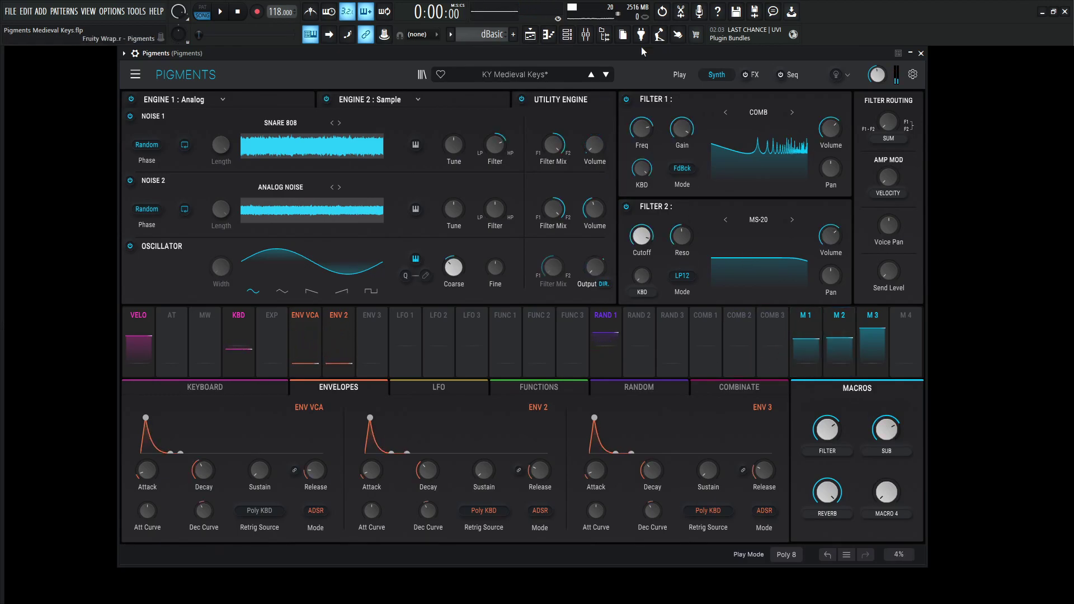
{"action": "left_click", "coordinate": [267, 102]}
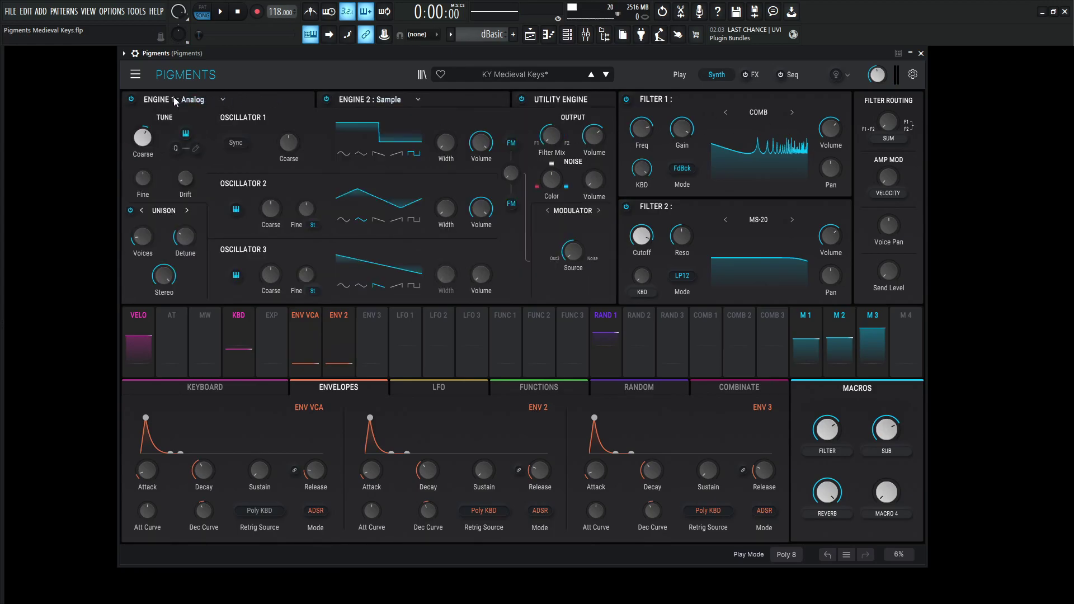
{"action": "left_click", "coordinate": [427, 99]}
{"action": "left_click", "coordinate": [585, 106]}
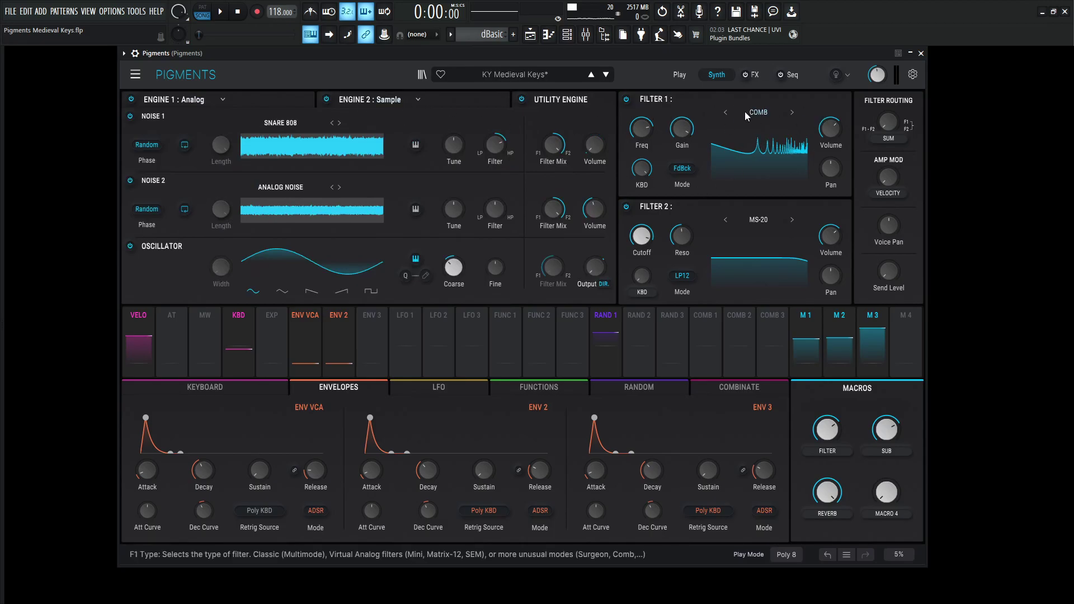
{"action": "left_click", "coordinate": [765, 112]}
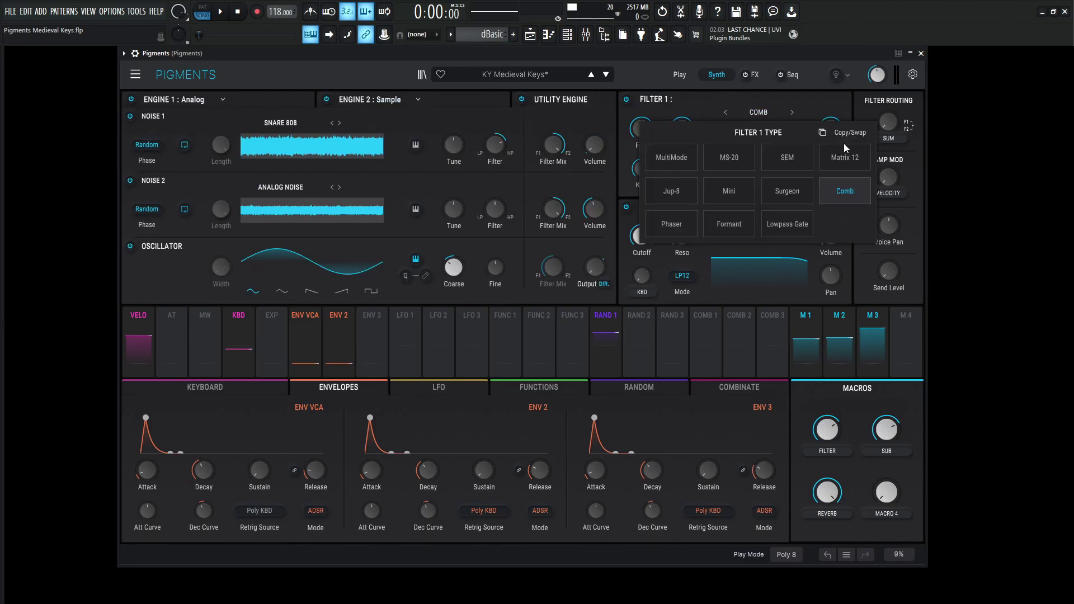
{"action": "left_click", "coordinate": [763, 110]}
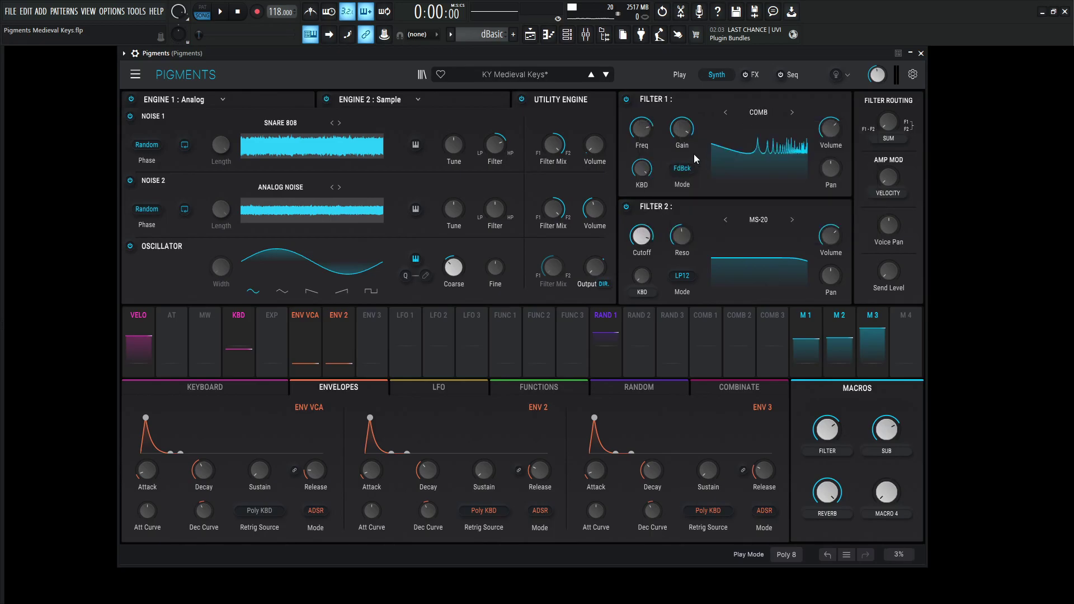
{"action": "left_click", "coordinate": [758, 112]}
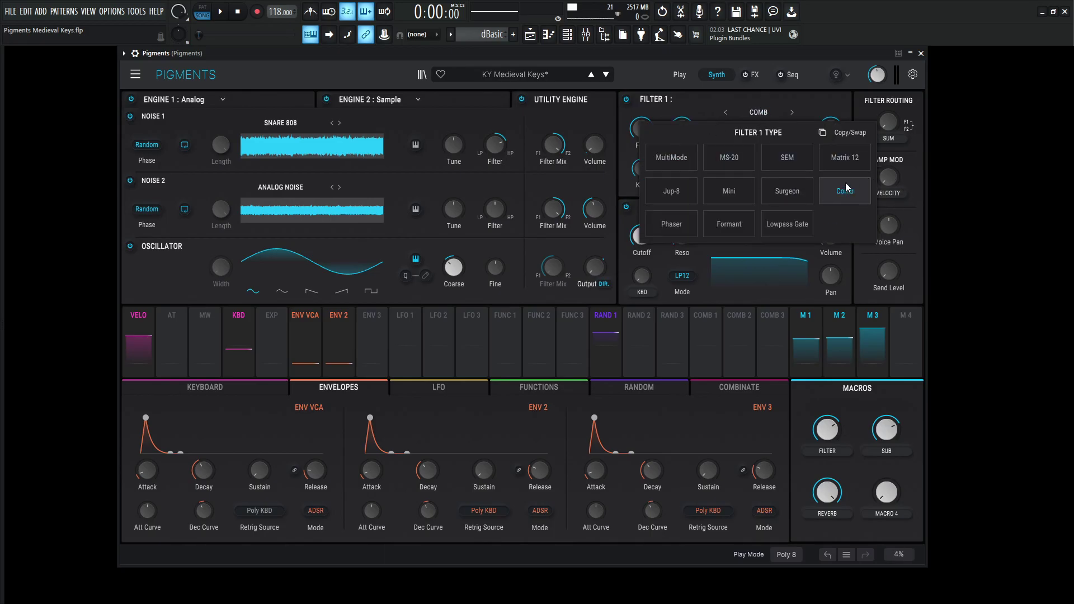
{"action": "left_click", "coordinate": [778, 98]}
{"action": "mouse_move", "coordinate": [639, 136]}
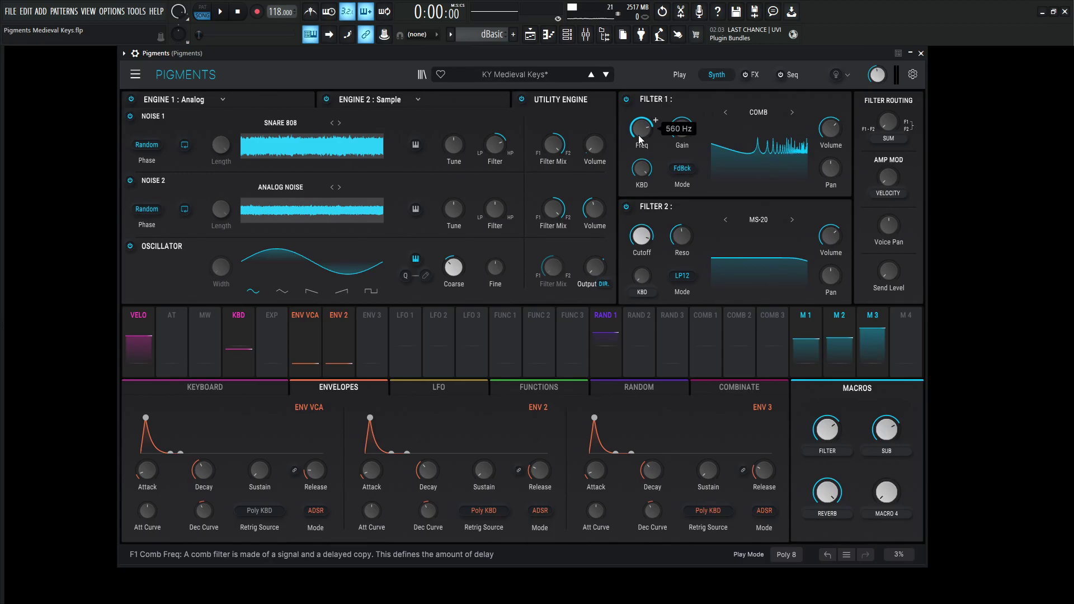
{"action": "mouse_move", "coordinate": [682, 134]}
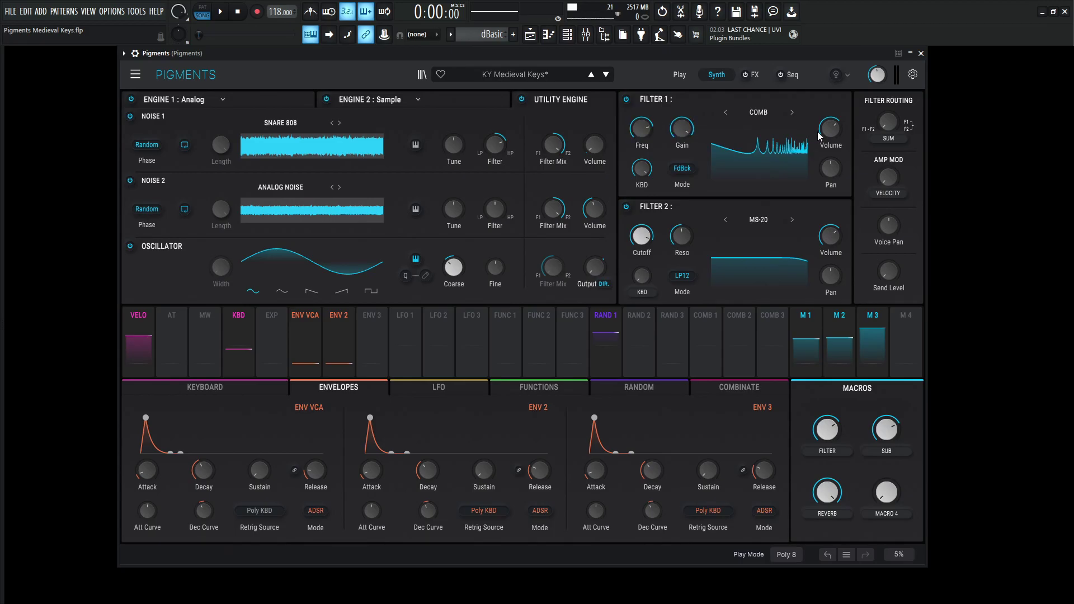
{"action": "mouse_move", "coordinate": [837, 168]}
{"action": "left_click", "coordinate": [678, 170]}
{"action": "left_click", "coordinate": [625, 222]}
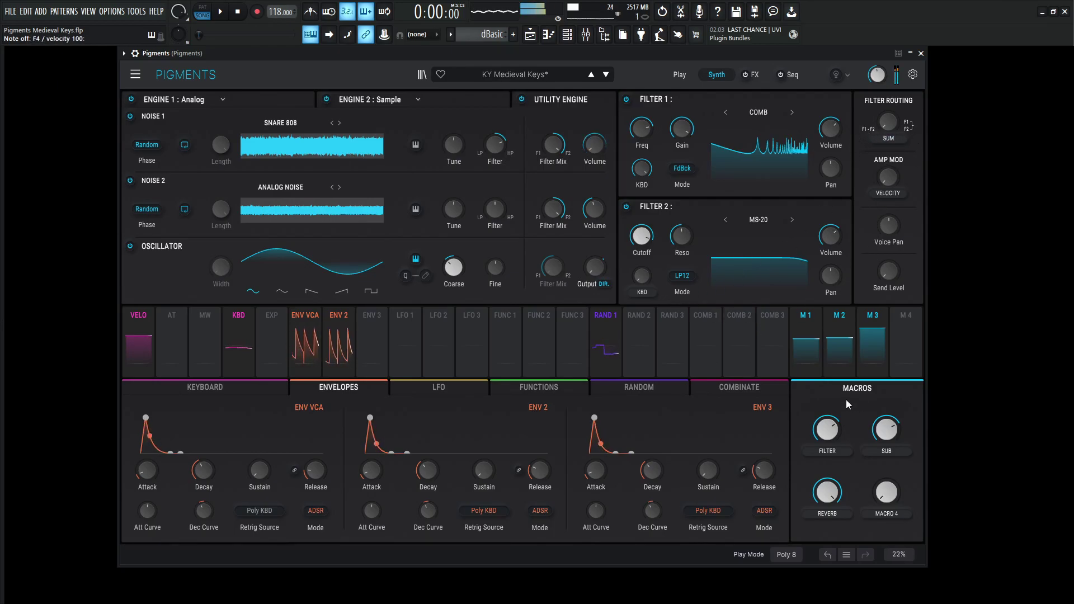
Sweep the FILTER macro, then review Engine 2 and the Utility Engine's Noise 2 routing to Filter 2.
{"action": "left_click_drag", "start_coordinate": [836, 430], "coordinate": [832, 425]}
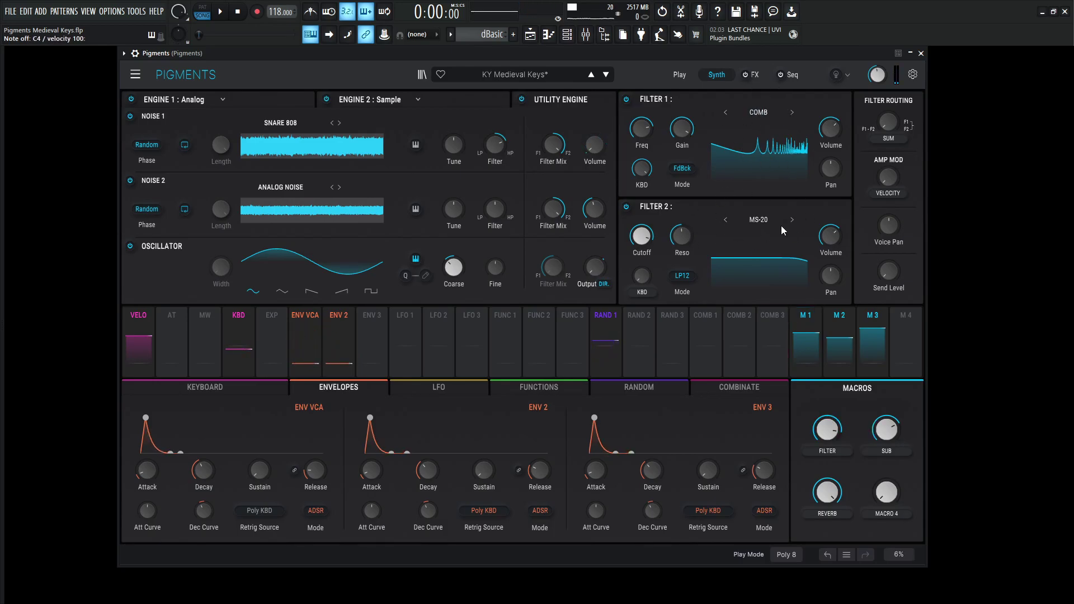
{"action": "left_click", "coordinate": [458, 103]}
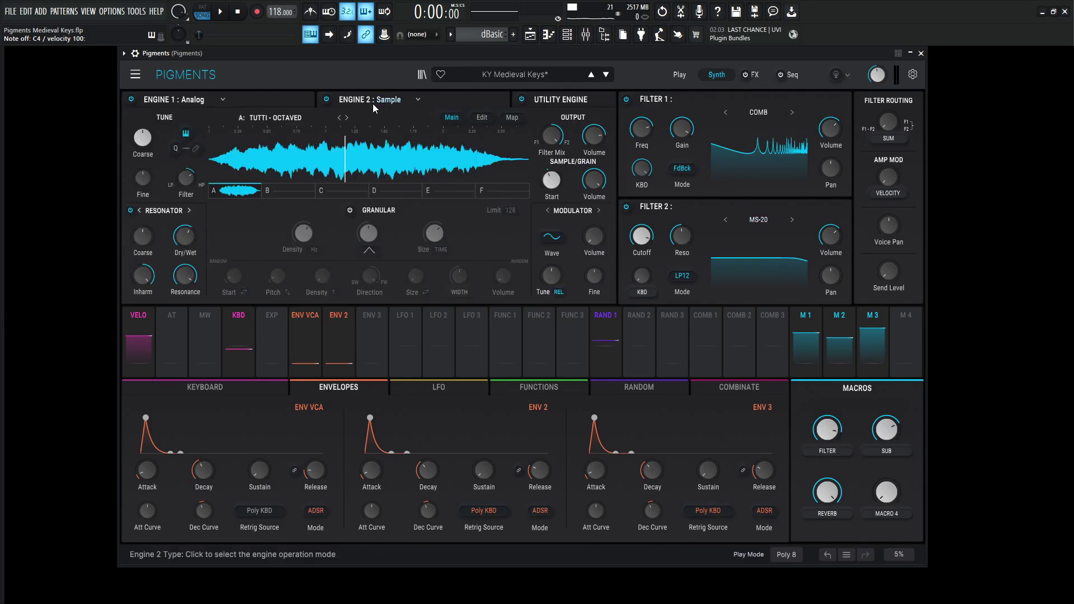
{"action": "left_click", "coordinate": [578, 103]}
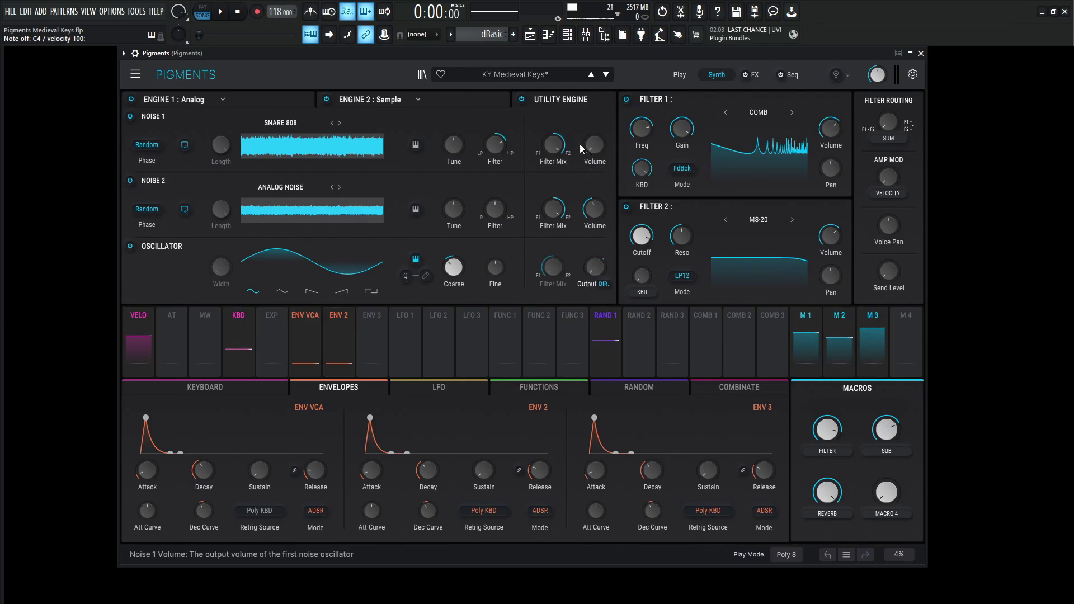
{"action": "mouse_move", "coordinate": [557, 219]}
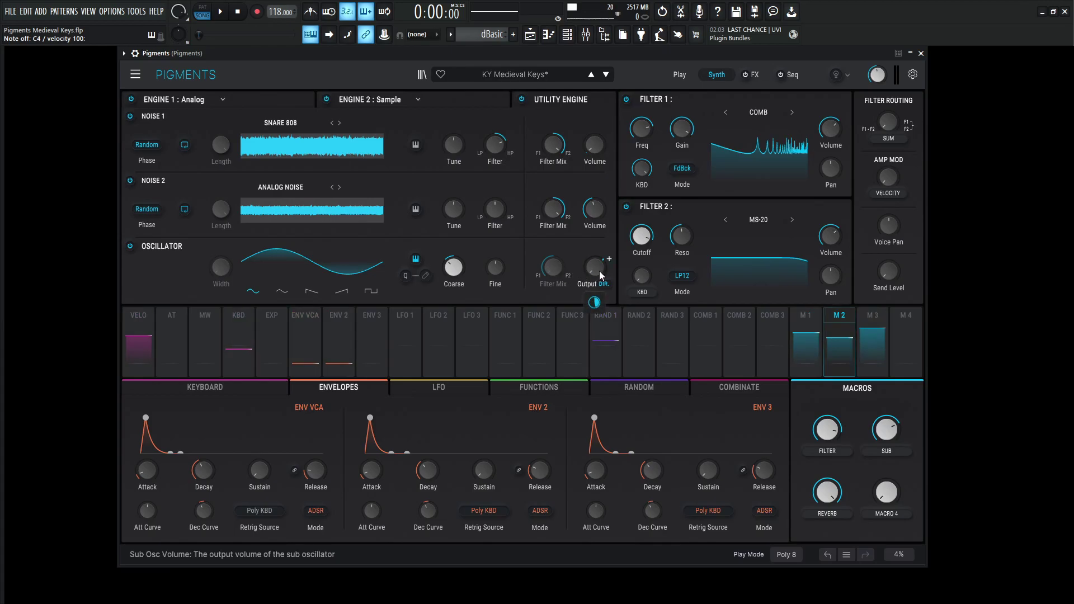
Turn the effects section on and bypass the Reverb slot.
{"action": "left_click", "coordinate": [757, 74]}
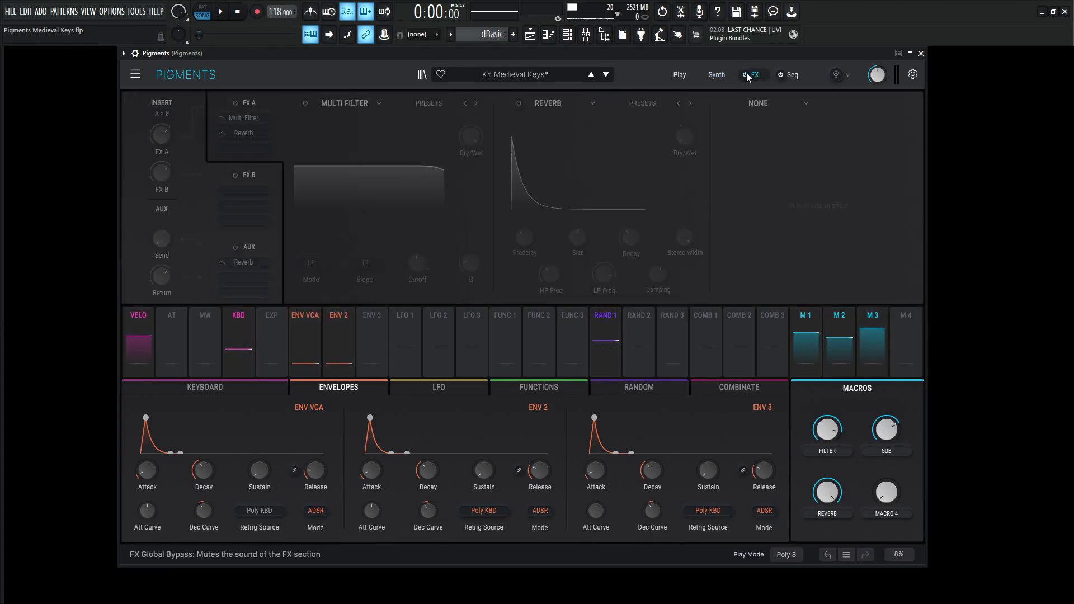
{"action": "left_click", "coordinate": [746, 75]}
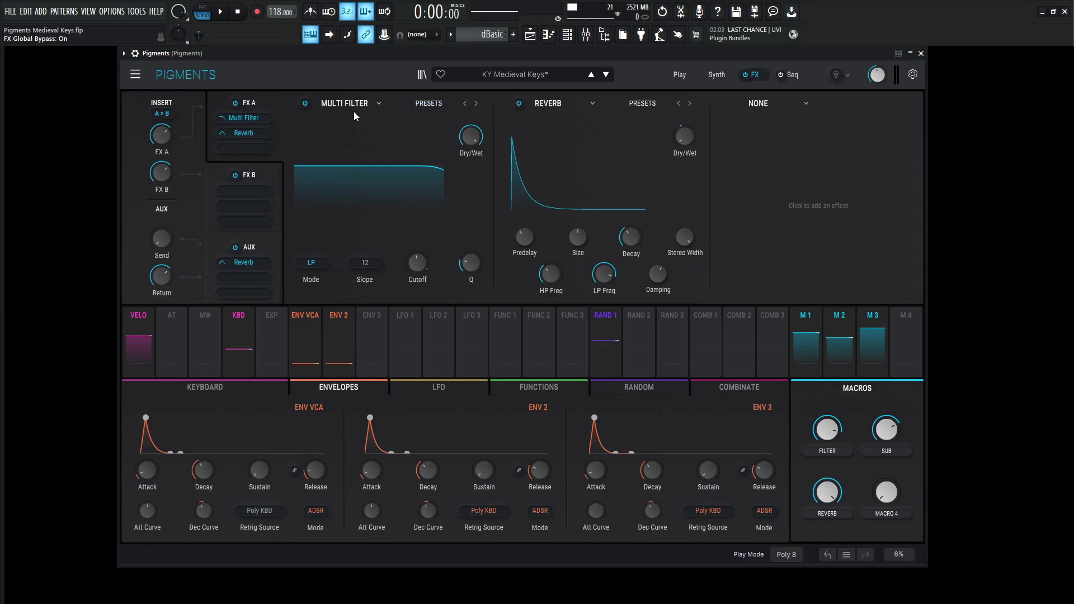
{"action": "left_click", "coordinate": [519, 103]}
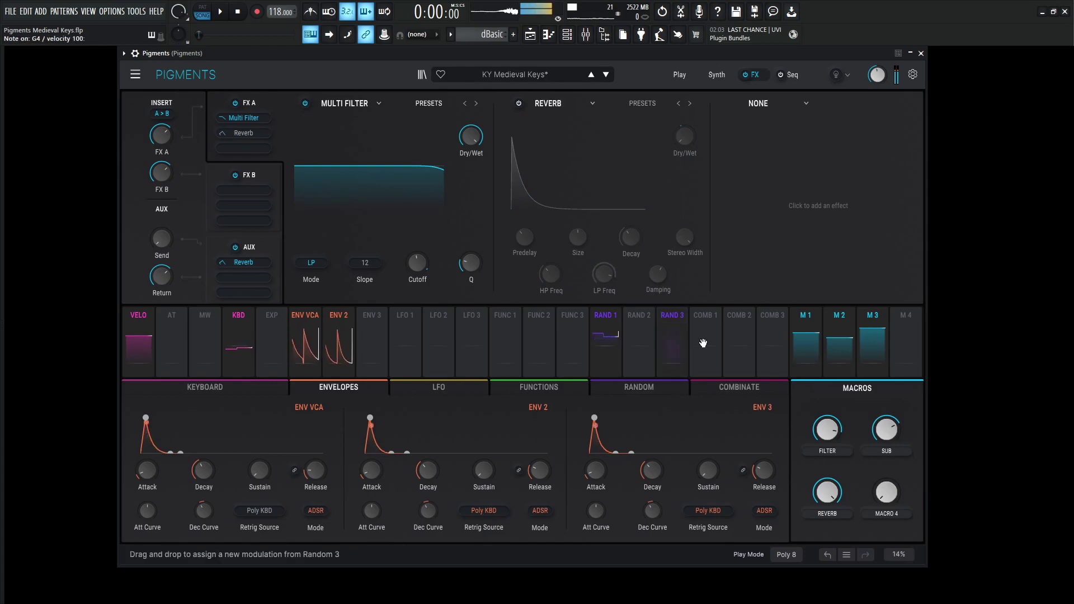
Lower the FILTER macro in stages to 0.604 so the LP12 Multi Filter darkens the sound.
{"action": "left_click_drag", "start_coordinate": [827, 429], "coordinate": [827, 392]}
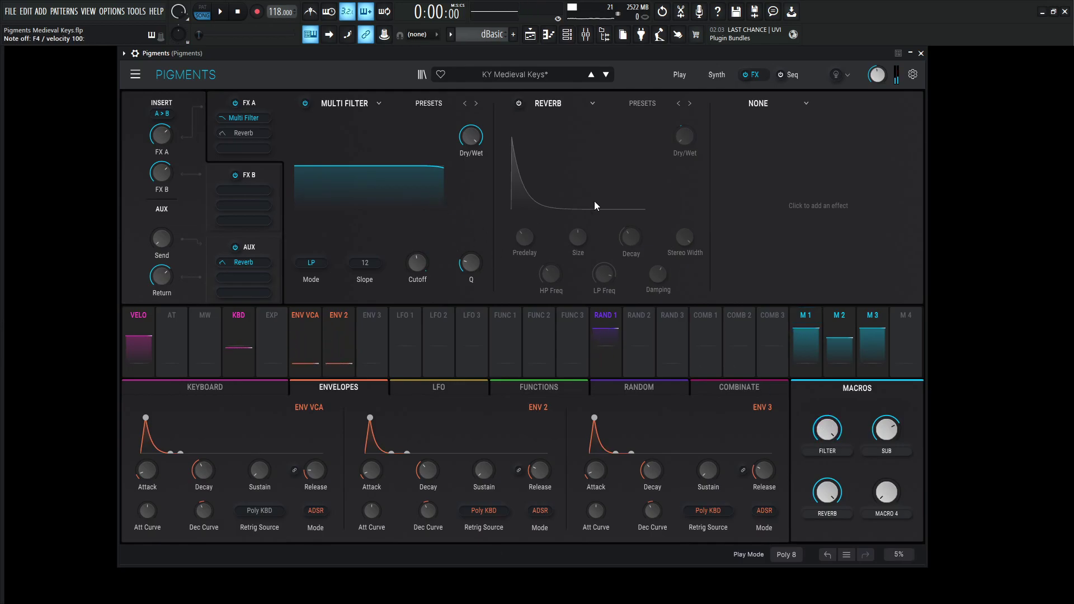
{"action": "left_click", "coordinate": [706, 77]}
{"action": "left_click", "coordinate": [755, 77]}
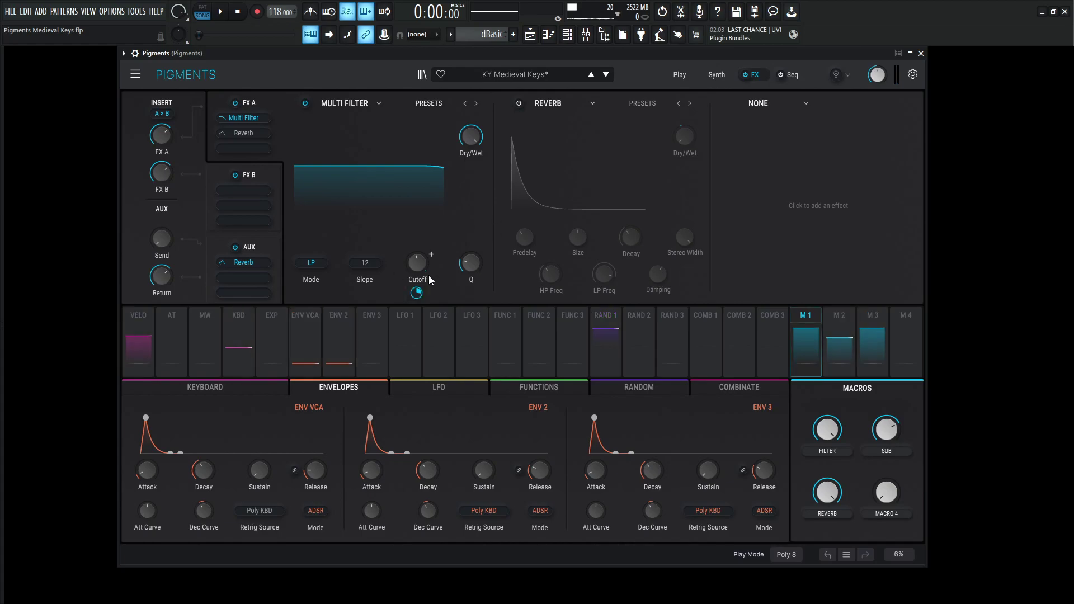
{"action": "mouse_move", "coordinate": [827, 430]}
{"action": "left_mouse_down"}
{"action": "mouse_move", "coordinate": [827, 453]}
{"action": "mouse_move", "coordinate": [827, 428]}
{"action": "left_mouse_up"}
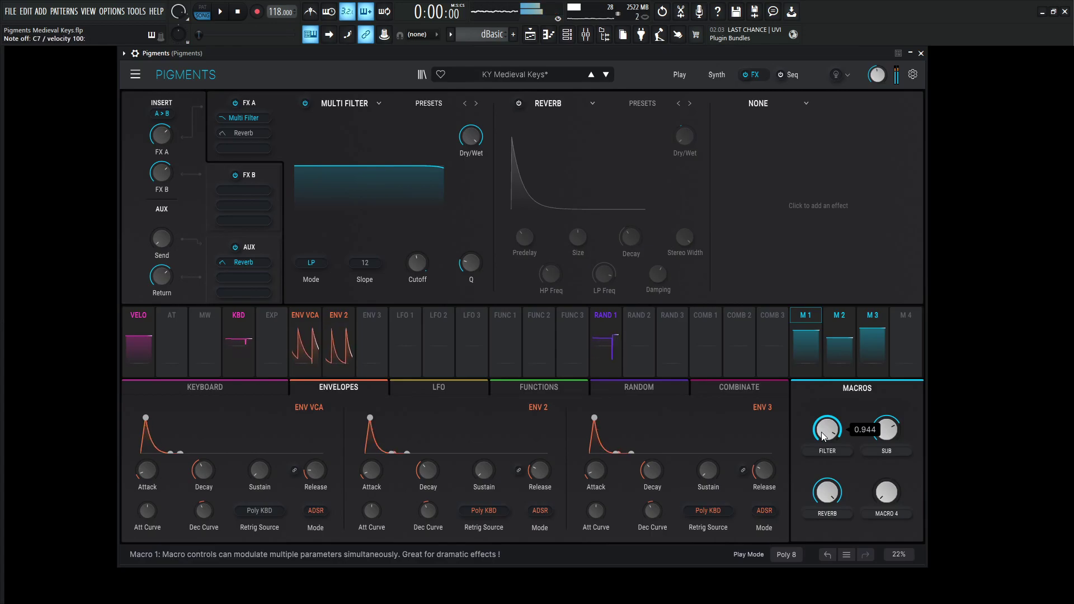
{"action": "left_click_drag", "start_coordinate": [821, 432], "coordinate": [822, 451]}
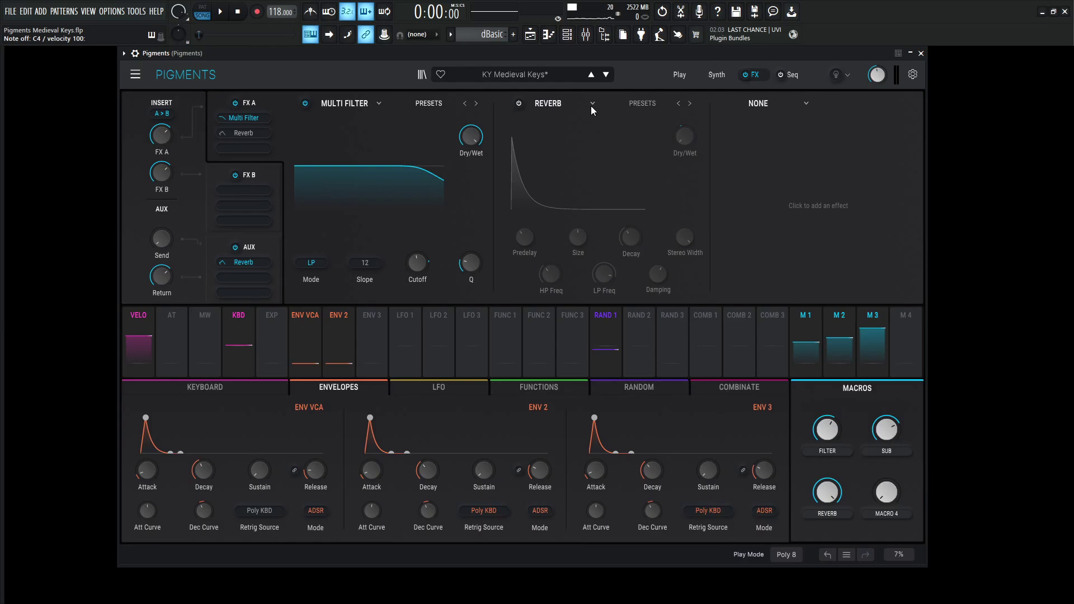
Re-enable the Reverb effect slot in FX A.
{"action": "left_click", "coordinate": [519, 103]}
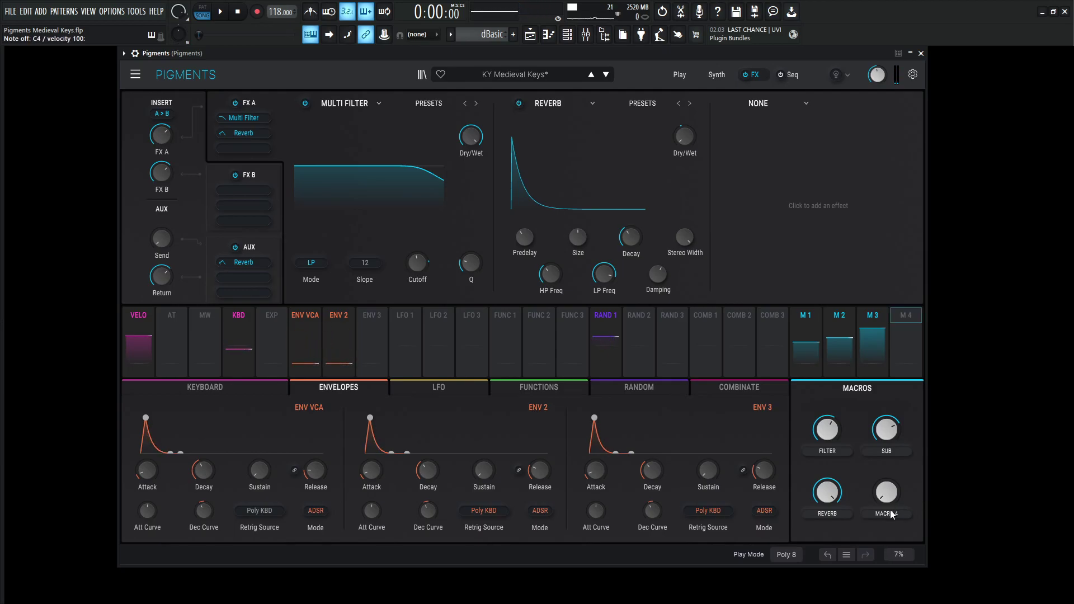
After full sweeps, set FILTER to 0.660 and SUB to 0.664, then lower REVERB to about half.
{"action": "left_click_drag", "start_coordinate": [825, 444], "coordinate": [824, 487]}
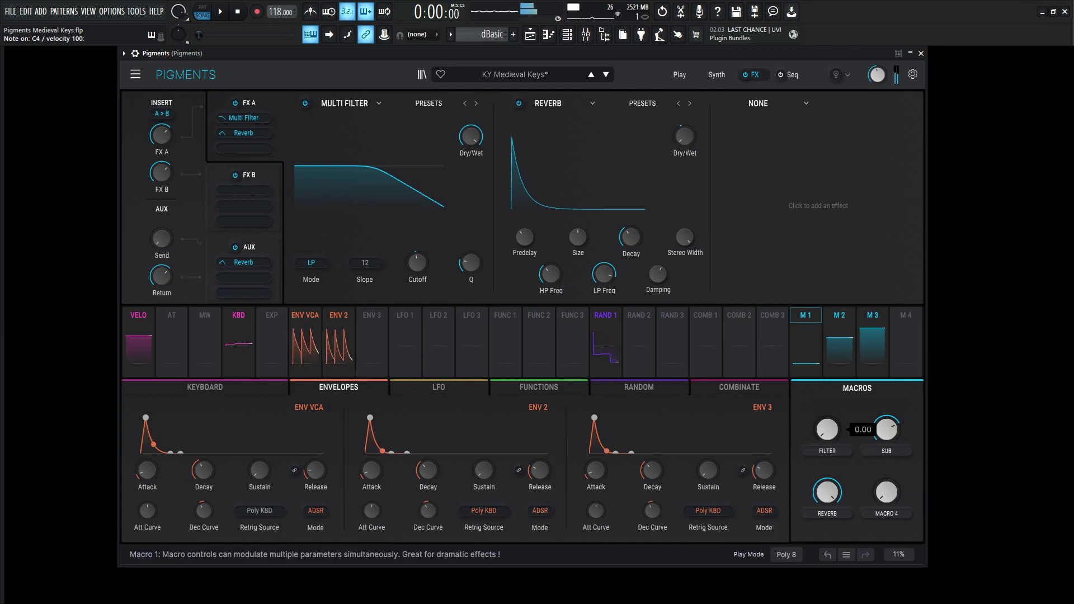
{"action": "left_click_drag", "start_coordinate": [826, 429], "coordinate": [827, 402]}
{"action": "left_click", "coordinate": [886, 432]}
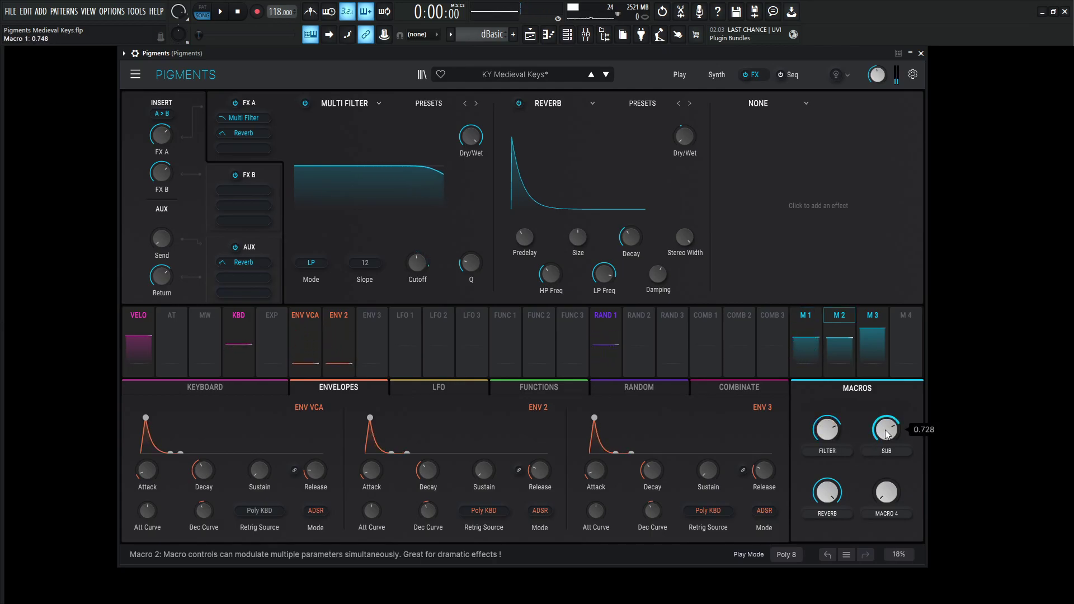
{"action": "left_click_drag", "start_coordinate": [886, 430], "coordinate": [886, 417]}
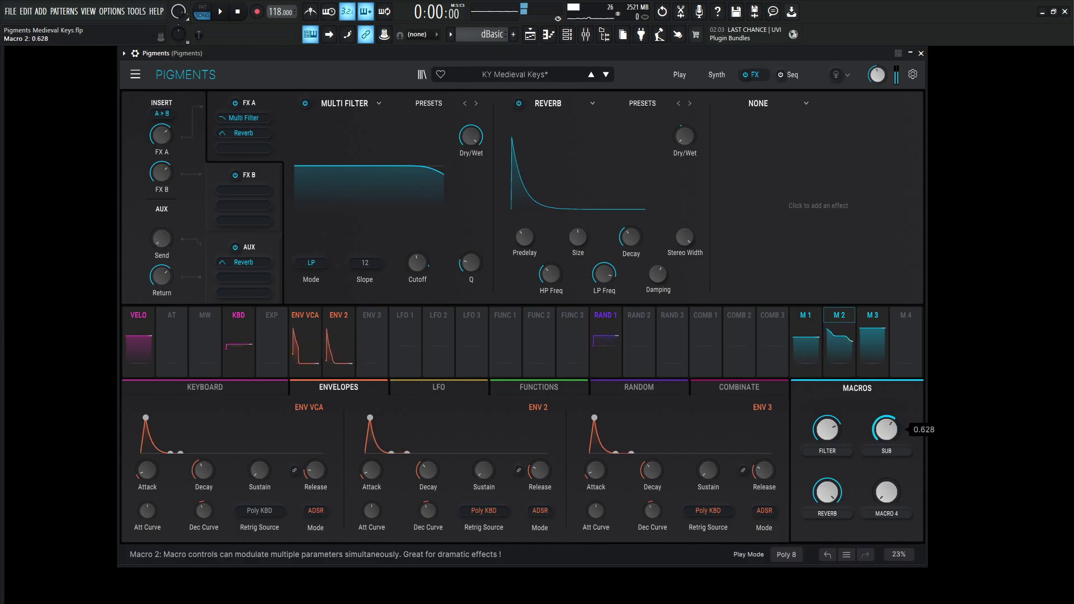
{"action": "left_click_drag", "start_coordinate": [886, 417], "coordinate": [886, 436]}
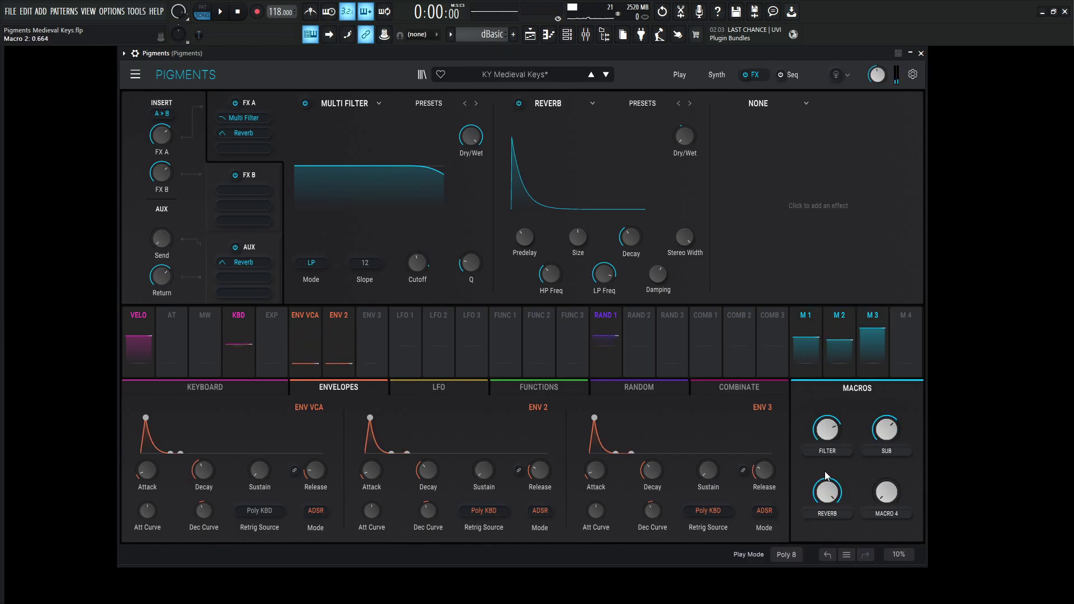
{"action": "mouse_move", "coordinate": [829, 493]}
{"action": "left_click_drag", "start_coordinate": [829, 493], "coordinate": [829, 518]}
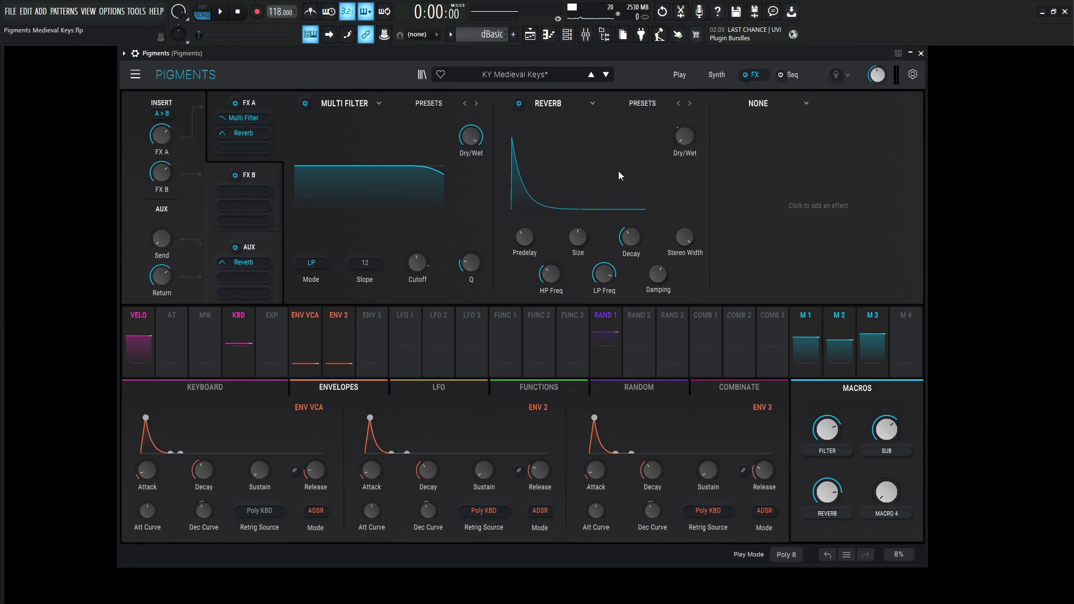
Return to the Synth page showing the Analog, Sample and Utility engines with Comb and MS-20 filters.
{"action": "left_click", "coordinate": [717, 76]}
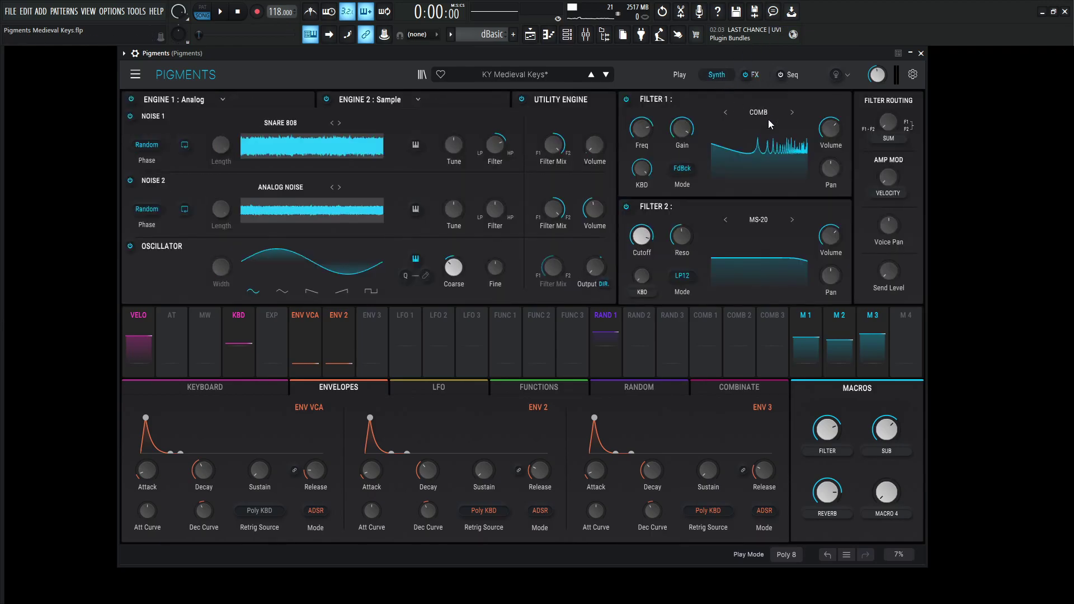